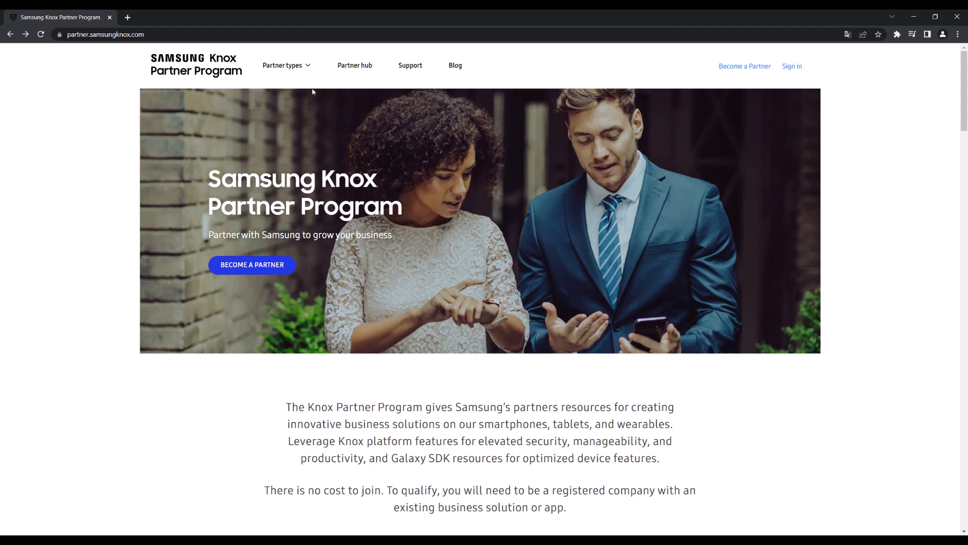
Start the Knox partner sign-up as a Managed service provider via Become a Partner
left_click(297, 74)
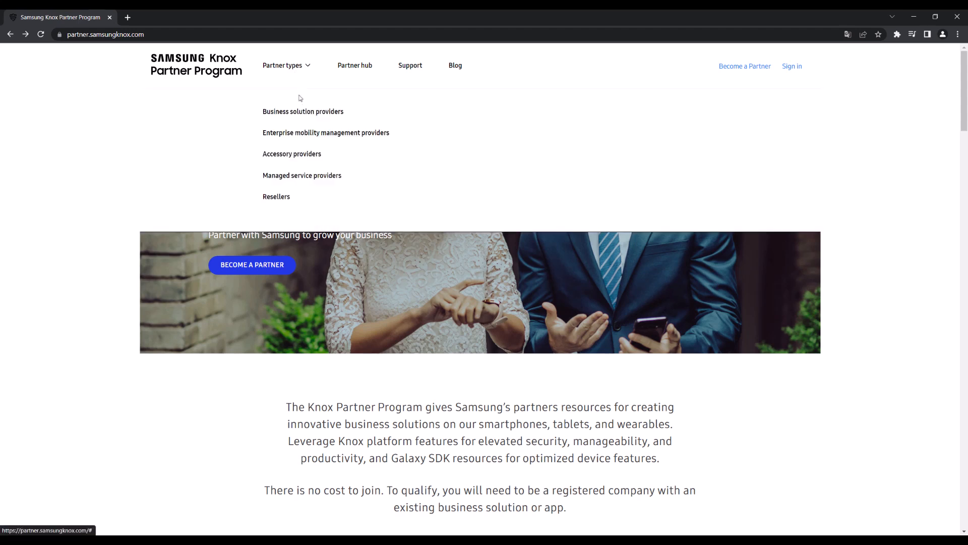
left_click(318, 175)
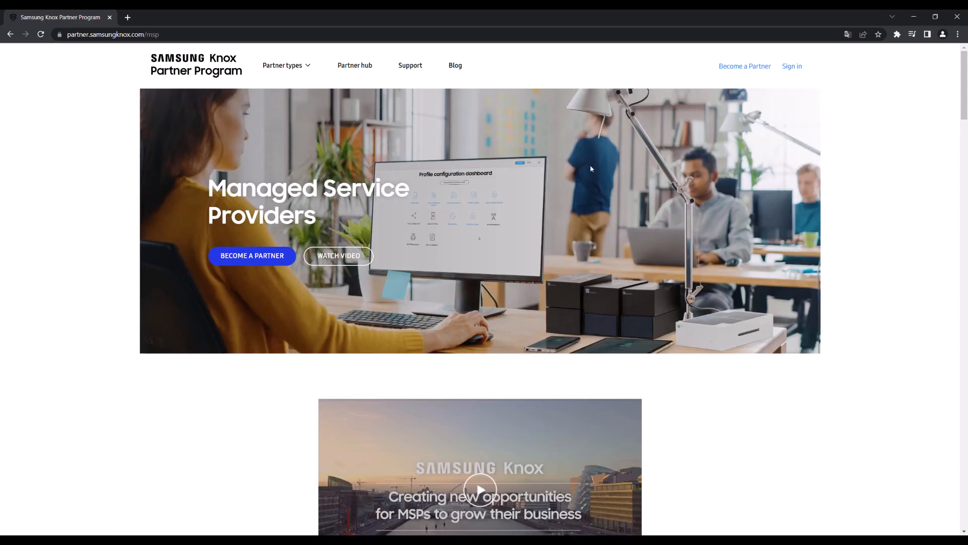
left_click(744, 67)
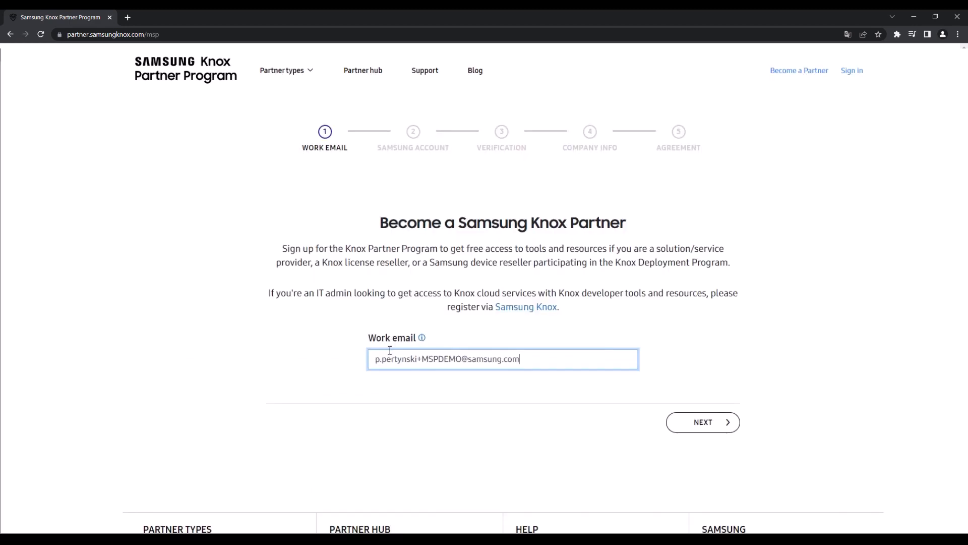
left_click(689, 416)
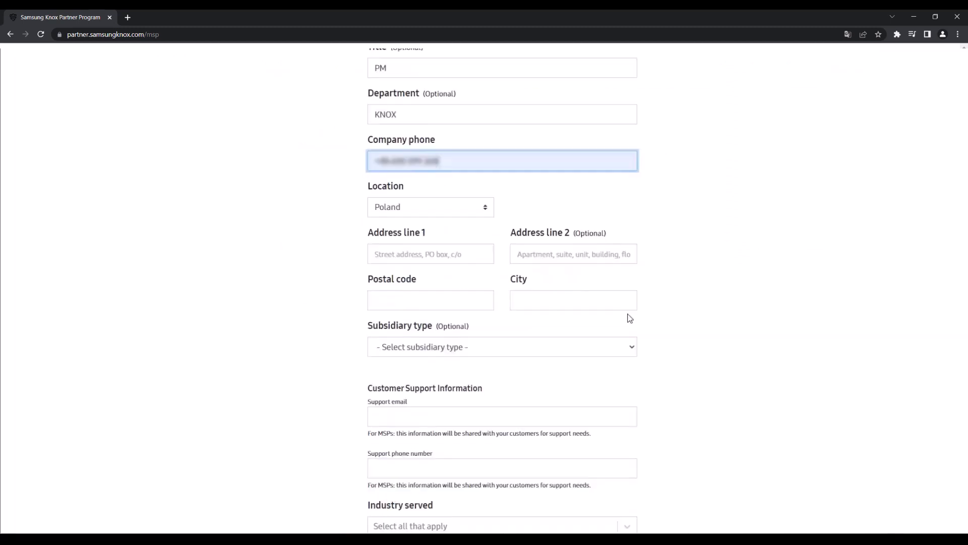
Fill in the company address, postal code, city and customer support email
left_click(430, 252)
left_click(452, 279)
left_click(430, 301)
left_click(434, 262)
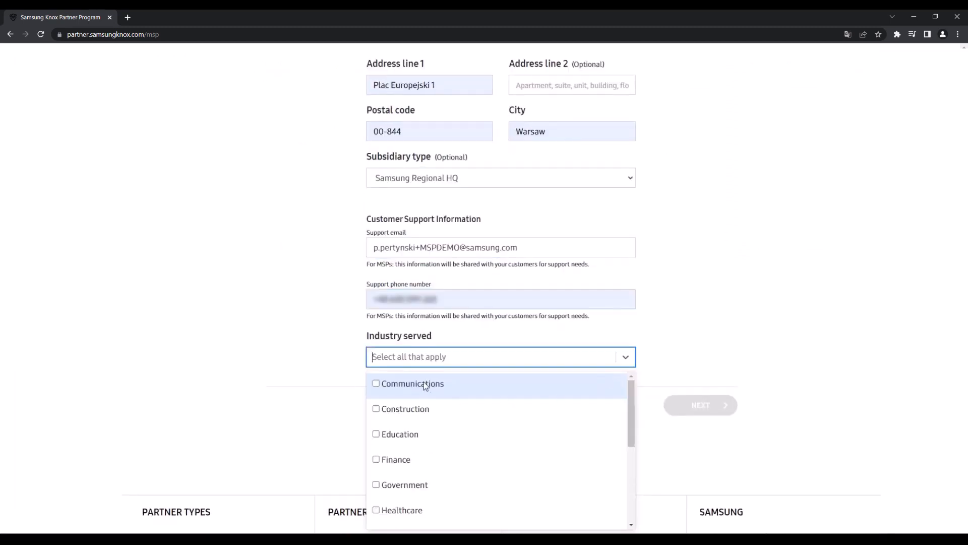
Choose Communications as the industry served and accept the MSP Program Terms and Conditions
left_click(426, 386)
left_click(678, 389)
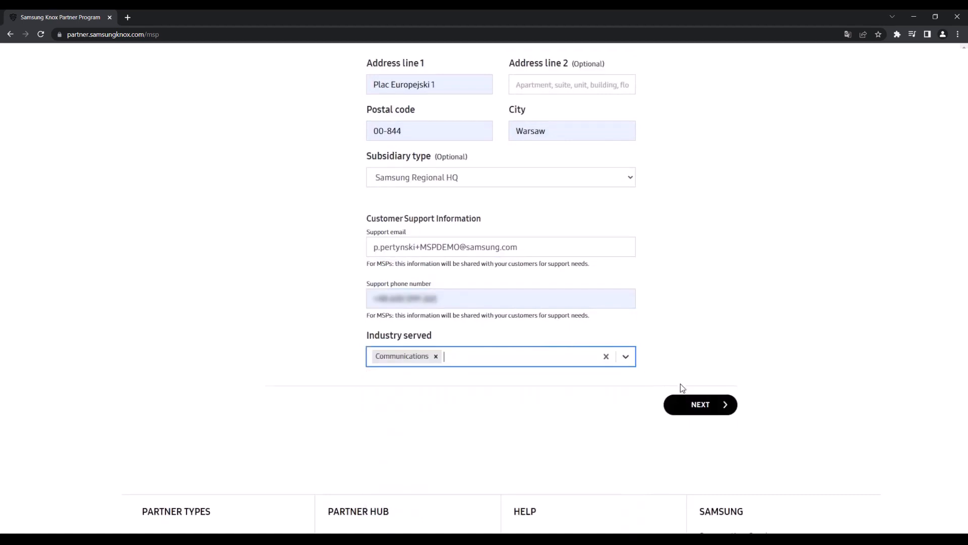
left_click(696, 404)
left_click(268, 340)
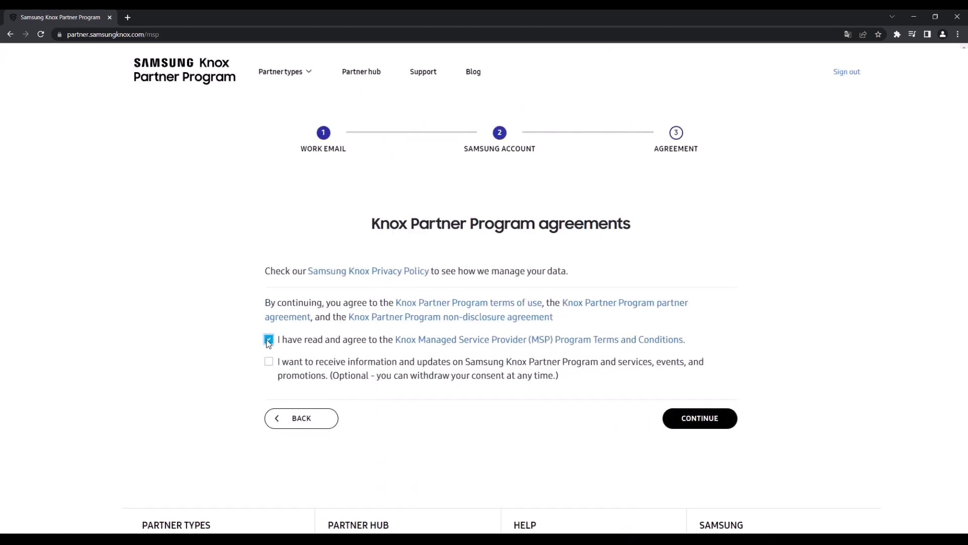
Submit the MSP partner application from the agreements page
left_click(678, 410)
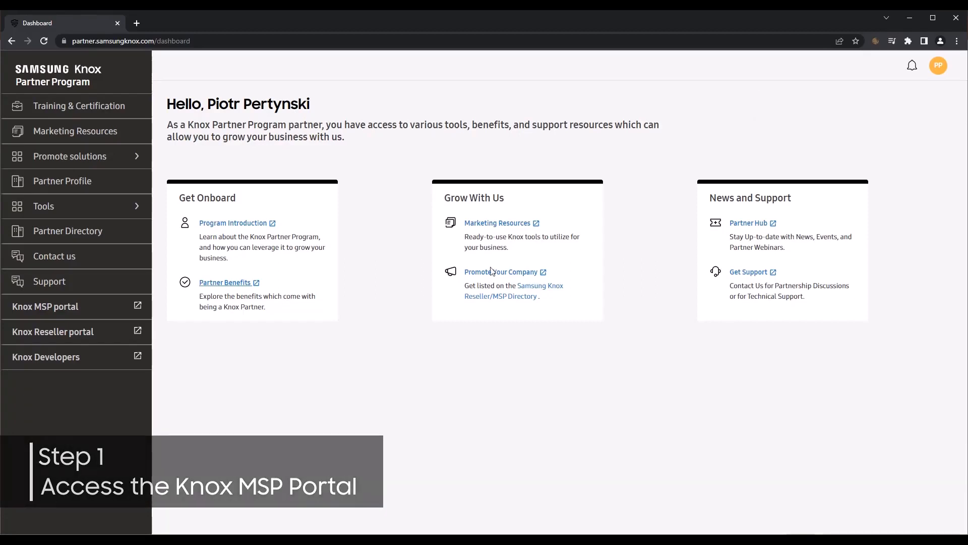
Open the Knox MSP portal from the partner dashboard sidebar
left_click(56, 306)
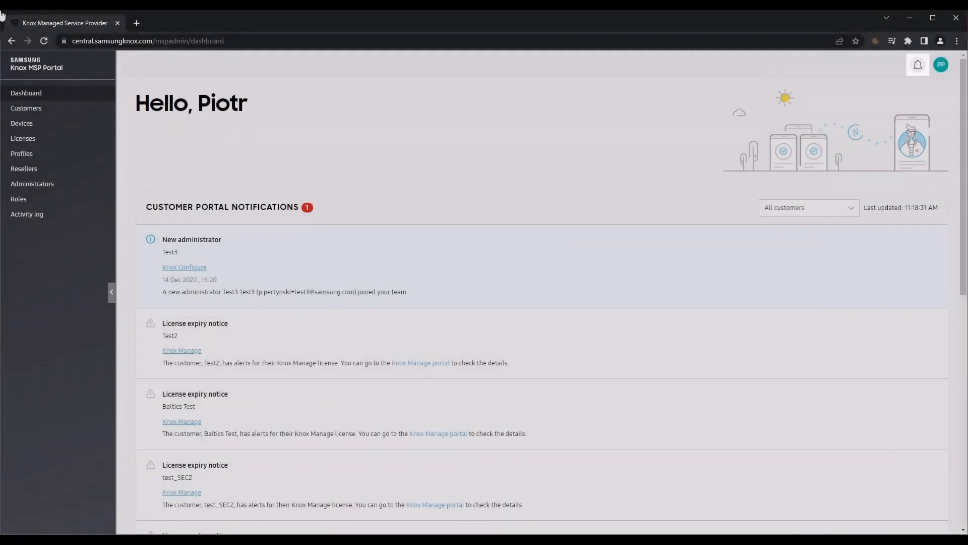
left_click(919, 66)
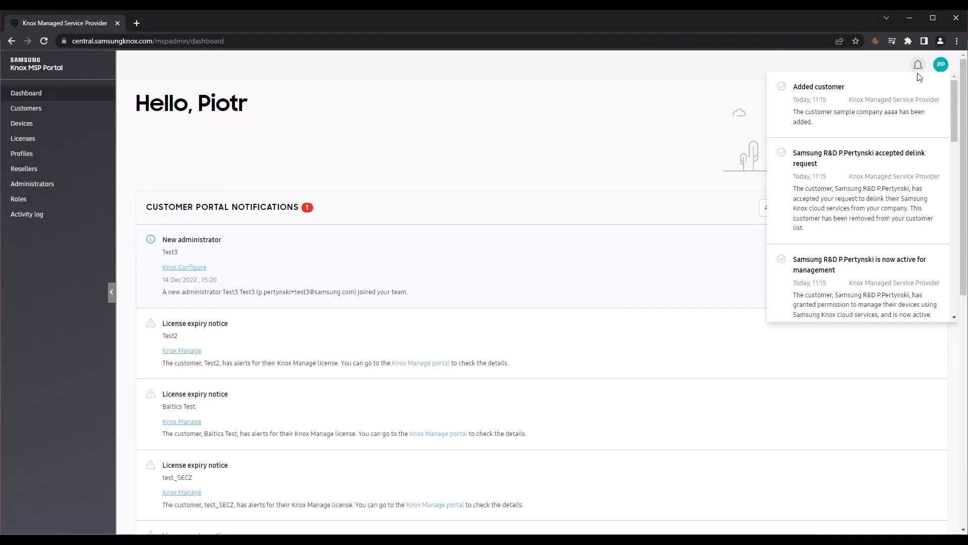
scroll(891, 137, "down", 4)
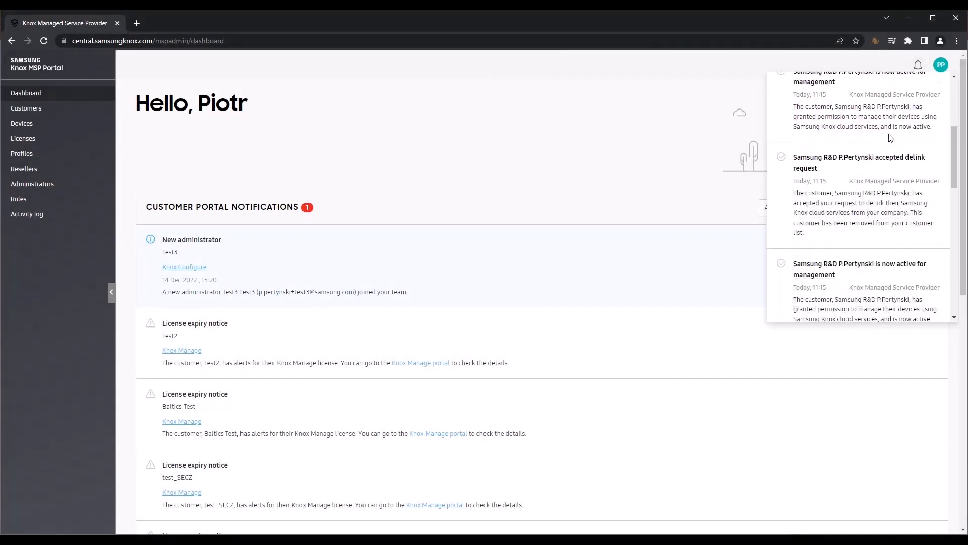
scroll(890, 138, "down", 2)
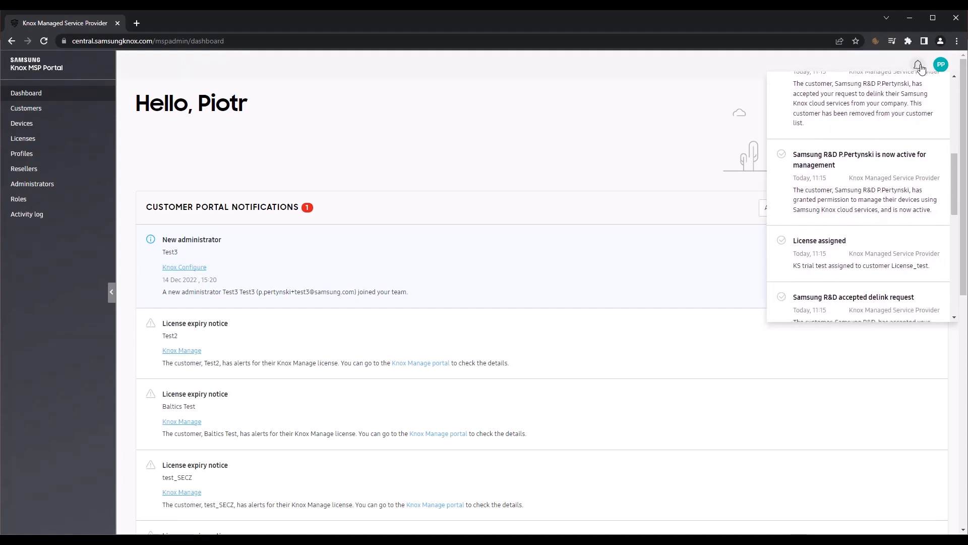
left_click(919, 67)
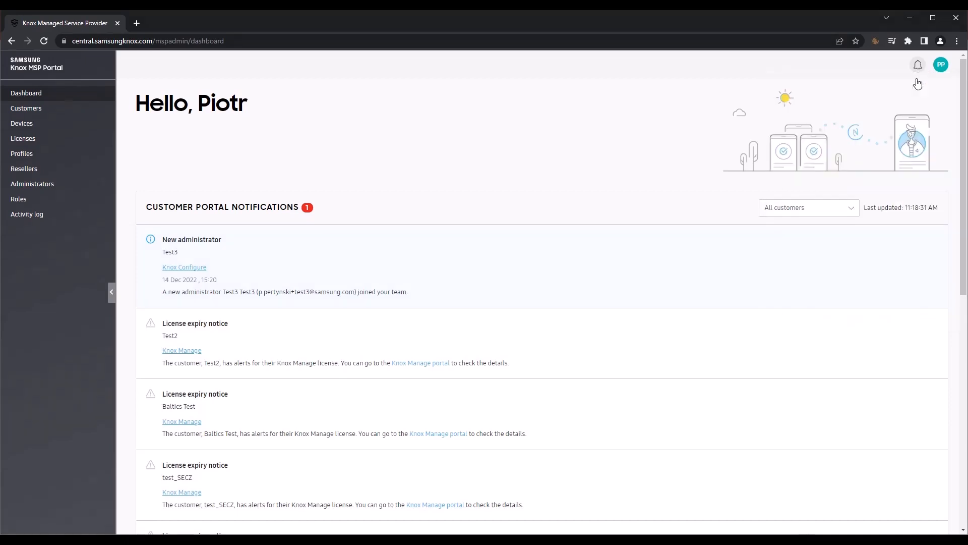
left_click(941, 64)
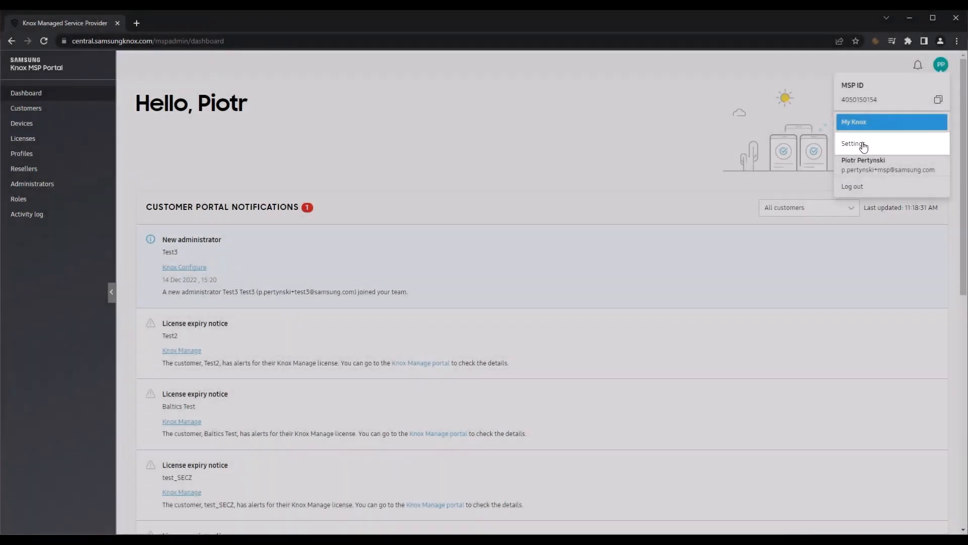
left_click(861, 145)
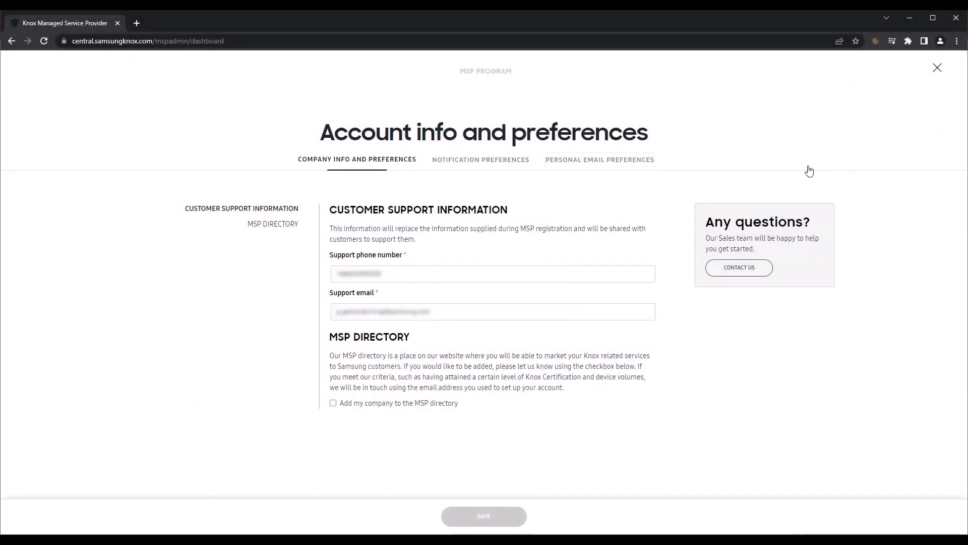
left_click(505, 164)
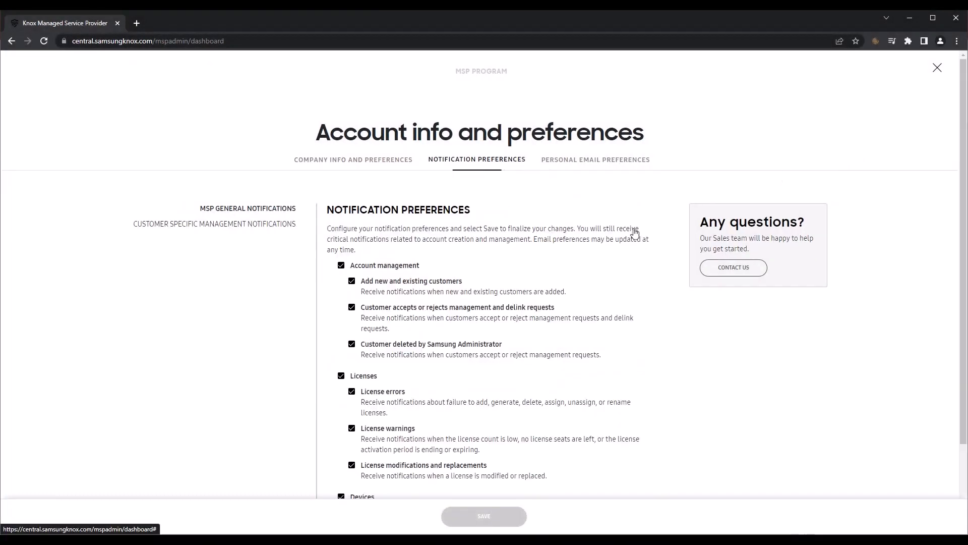
scroll(694, 346, "down", 2)
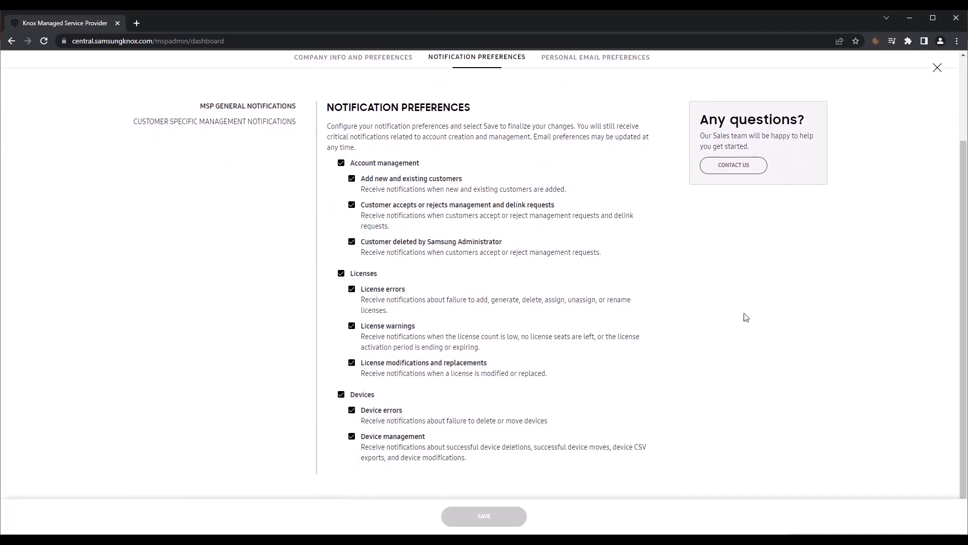
left_click(937, 71)
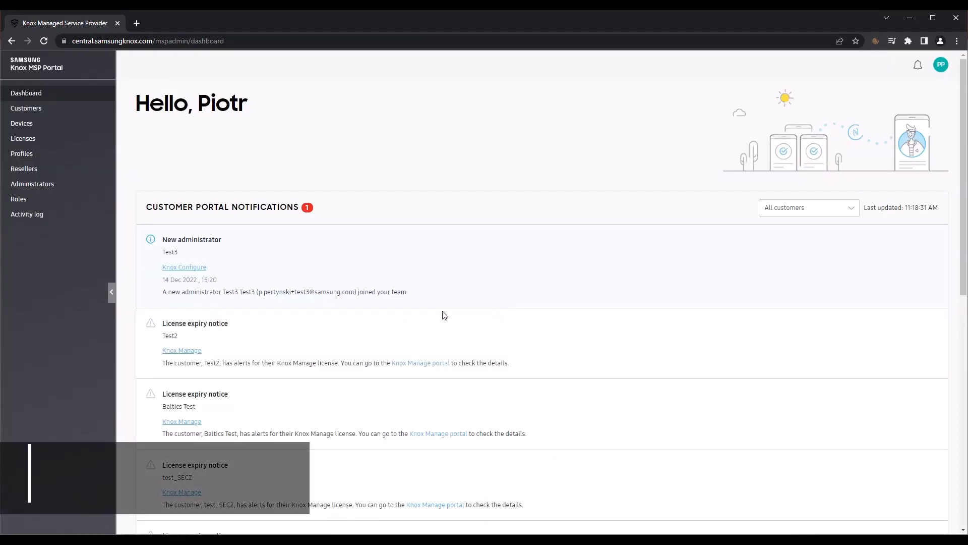
In Customers > Add Customer, paste the existing Knox Customer ID and look it up
left_click(37, 110)
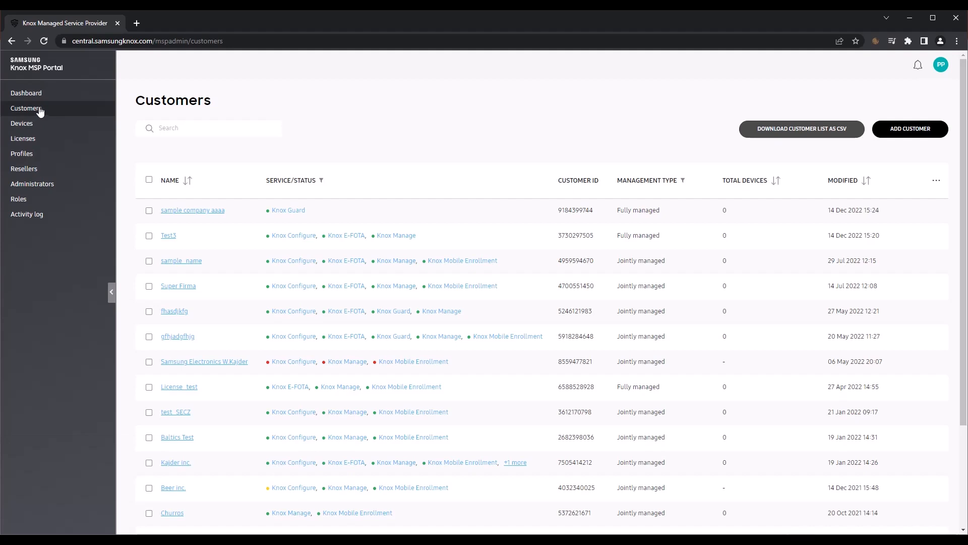
left_click(907, 129)
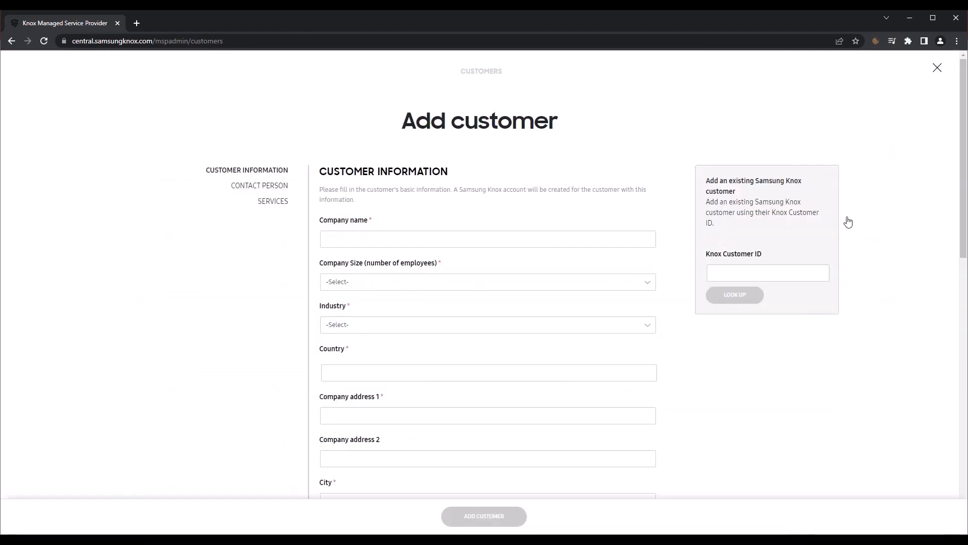
left_click(745, 276)
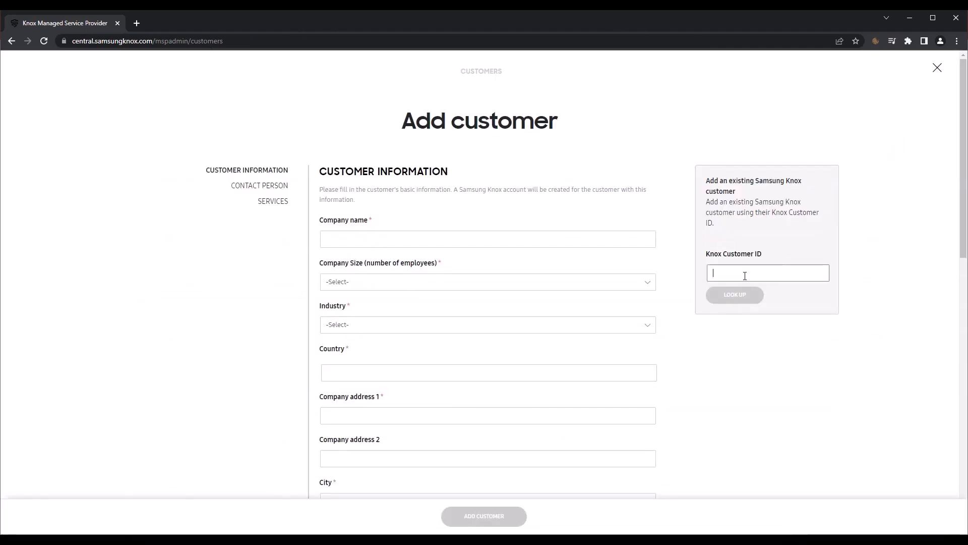
key("ctrl+v")
left_click(739, 297)
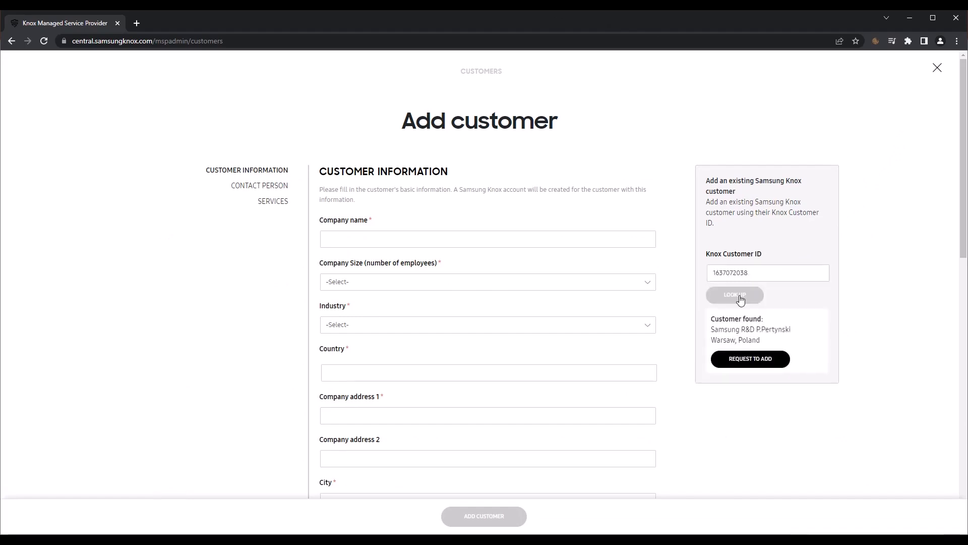
Request the found customer, then add 'Sample company': 1000+ employees, Professional Services, Poland
left_click(746, 369)
left_click(458, 239)
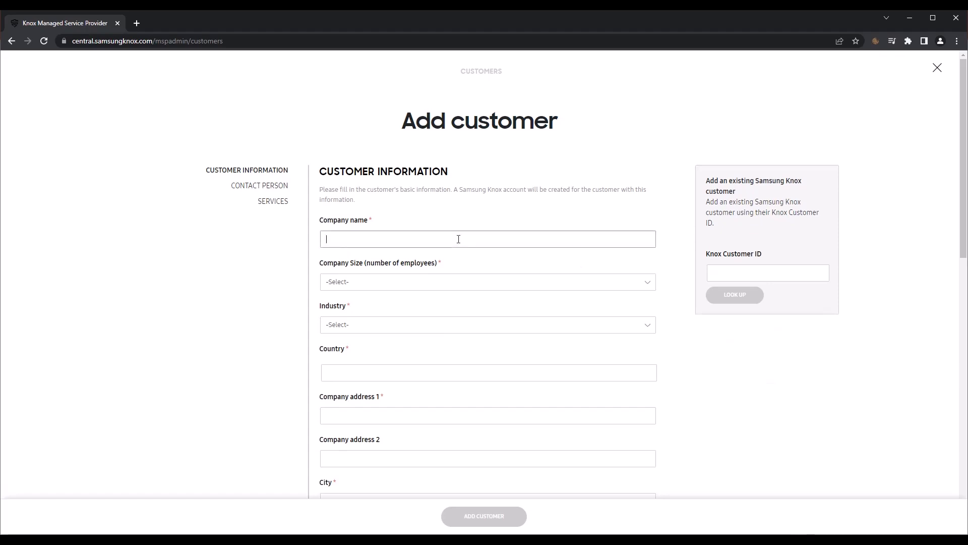
type("Sample company")
left_click(414, 282)
left_click(344, 406)
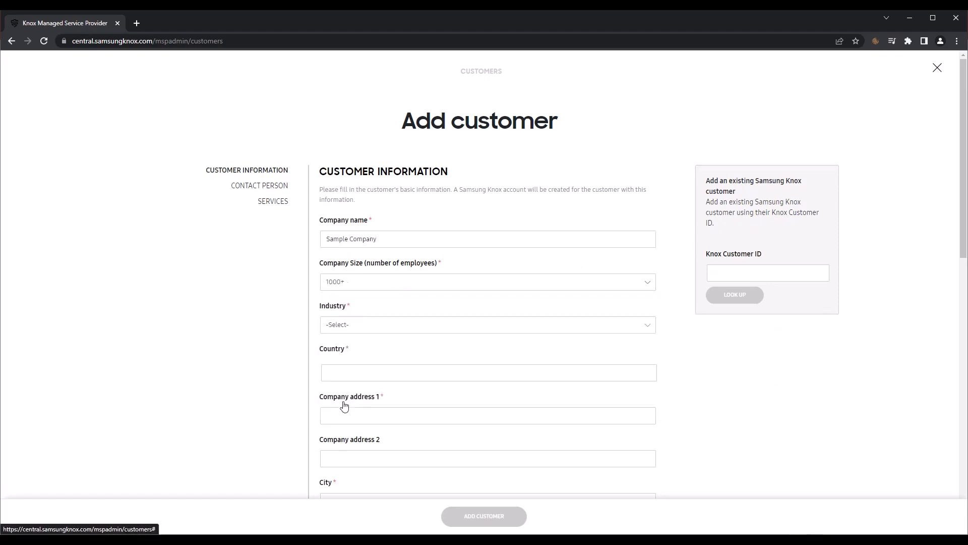
left_click(367, 327)
left_click(368, 289)
left_click(361, 373)
type("Pola")
left_click(348, 351)
Enter the company's street address, city and ZIP code
left_click(375, 414)
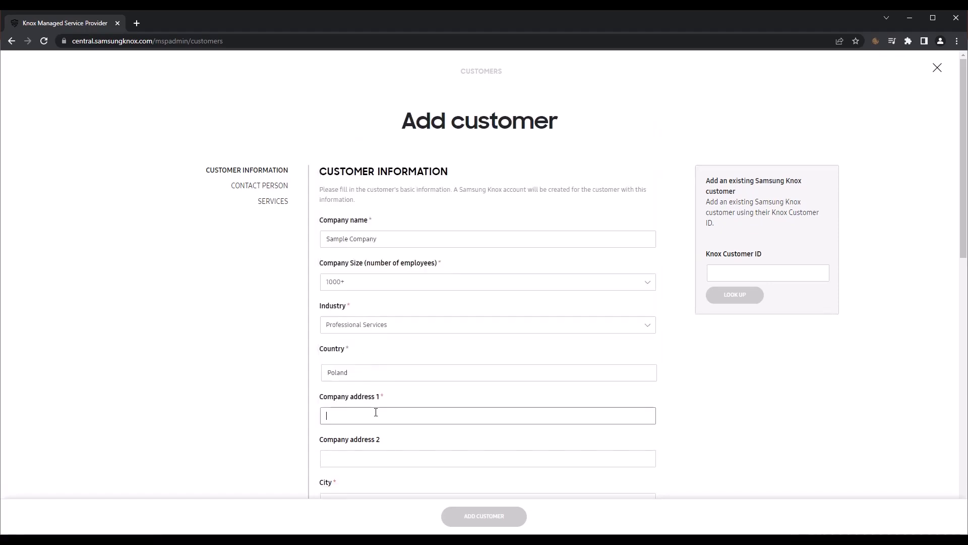
type("Street 123")
scroll(375, 412, "down", 4)
left_click(330, 303)
type("Warsaw")
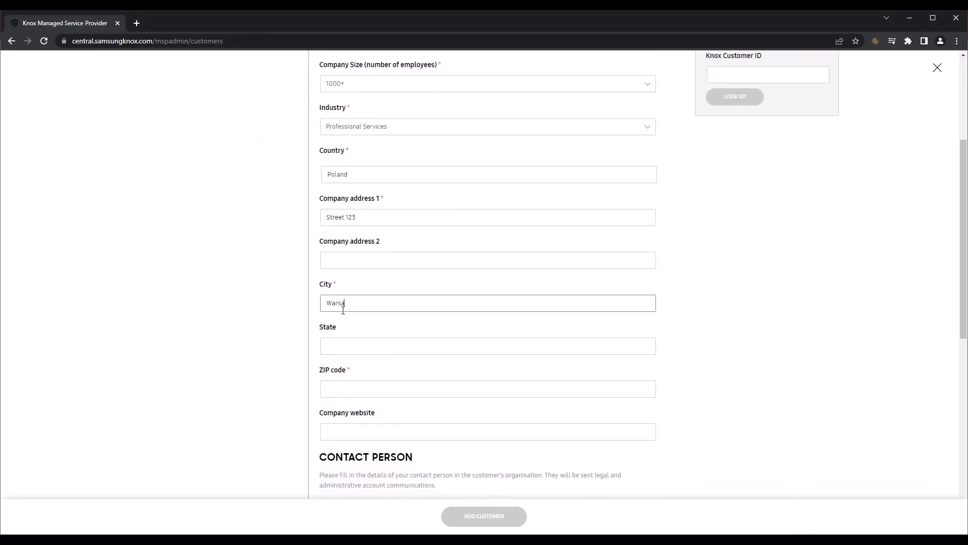
left_click(354, 390)
type("00-000")
scroll(353, 390, "down", 3)
Fill in the contact's first and last name, work email, phone number and job title 'IT Admin'
left_click(343, 374)
type("John")
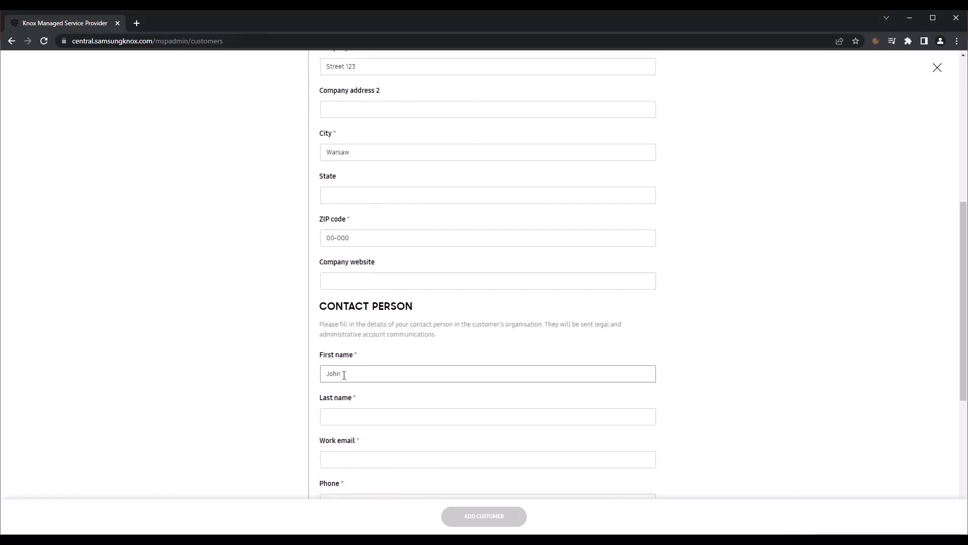
left_click(346, 416)
type("Smith")
left_click(335, 459)
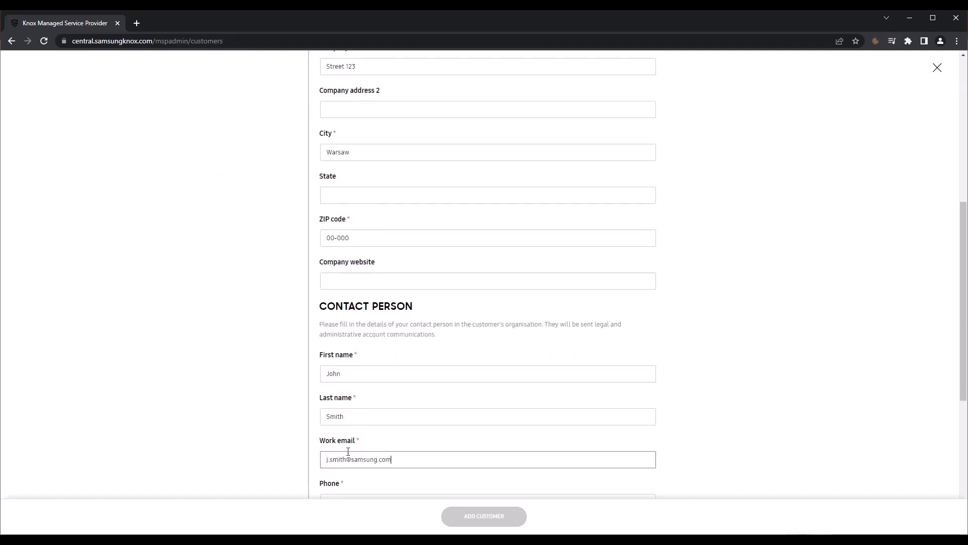
scroll(348, 451, "down", 4)
left_click(353, 288)
type("1234567")
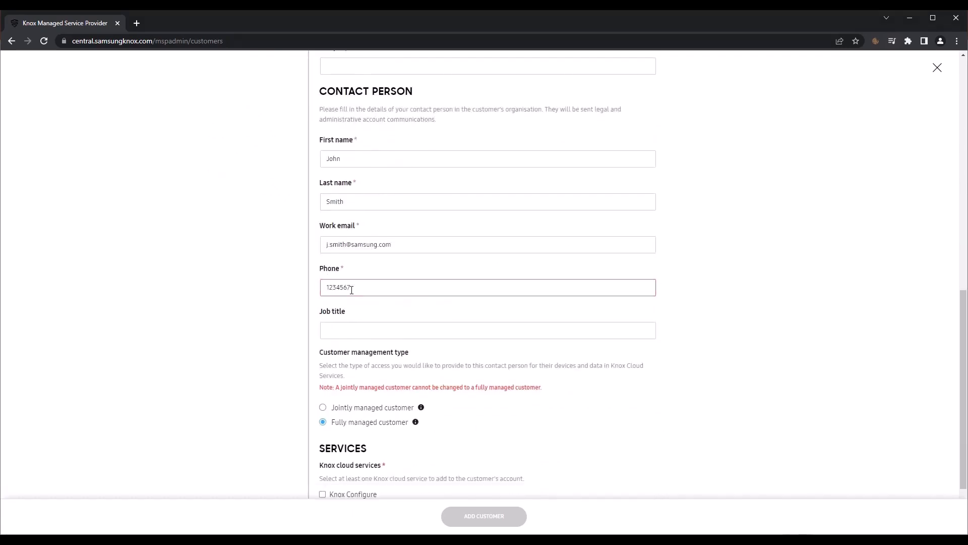
left_click(351, 331)
type("IT Admin")
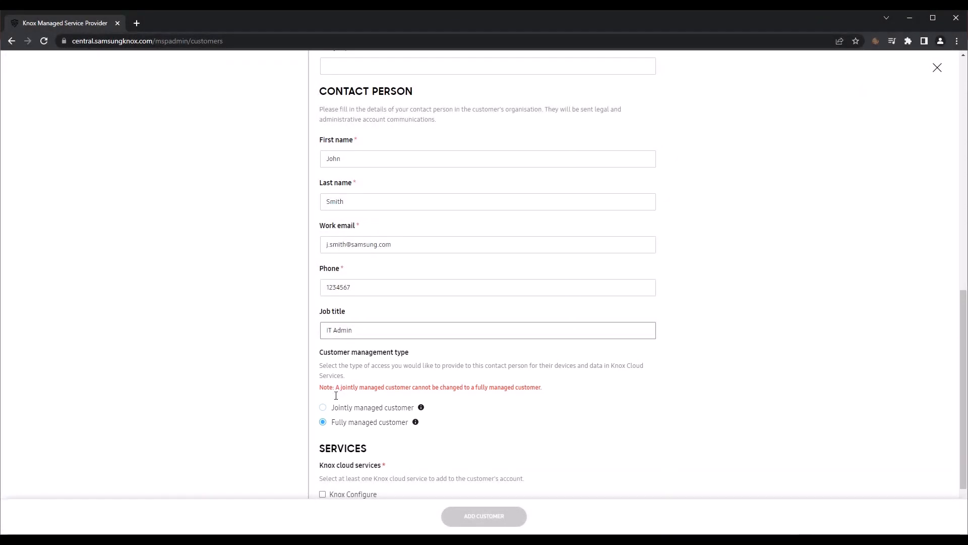
Make the customer jointly managed with Knox Configure, Knox Manage and Knox E-FOTA services
left_click(324, 408)
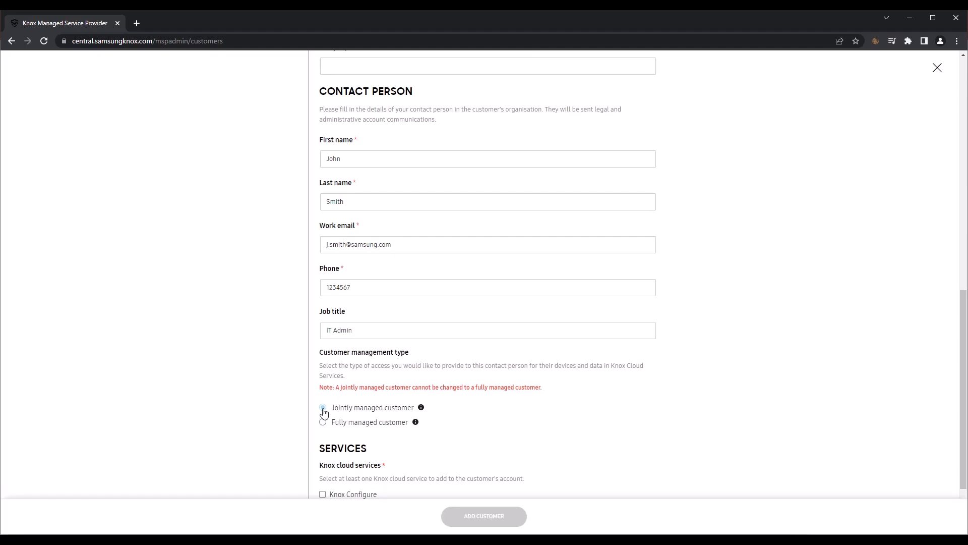
scroll(438, 395, "down", 2)
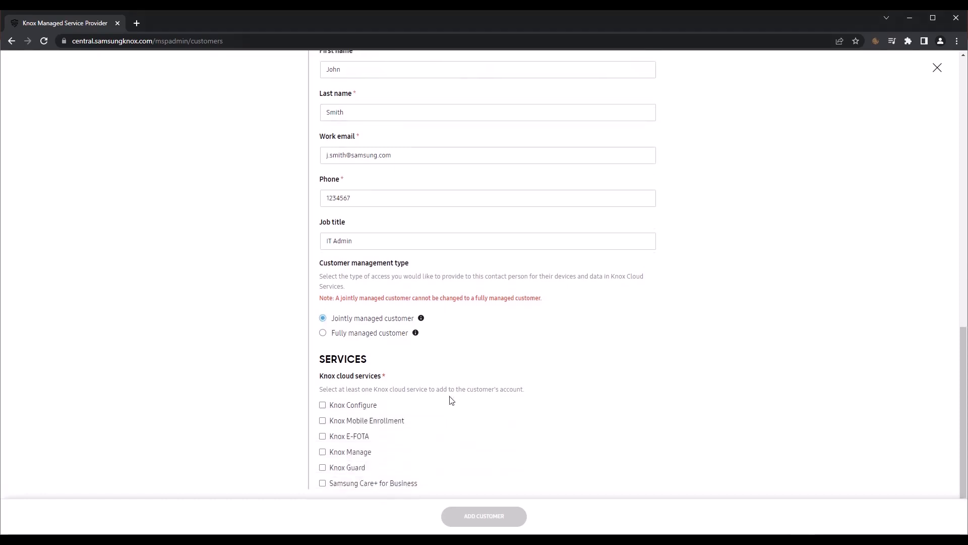
left_click(323, 405)
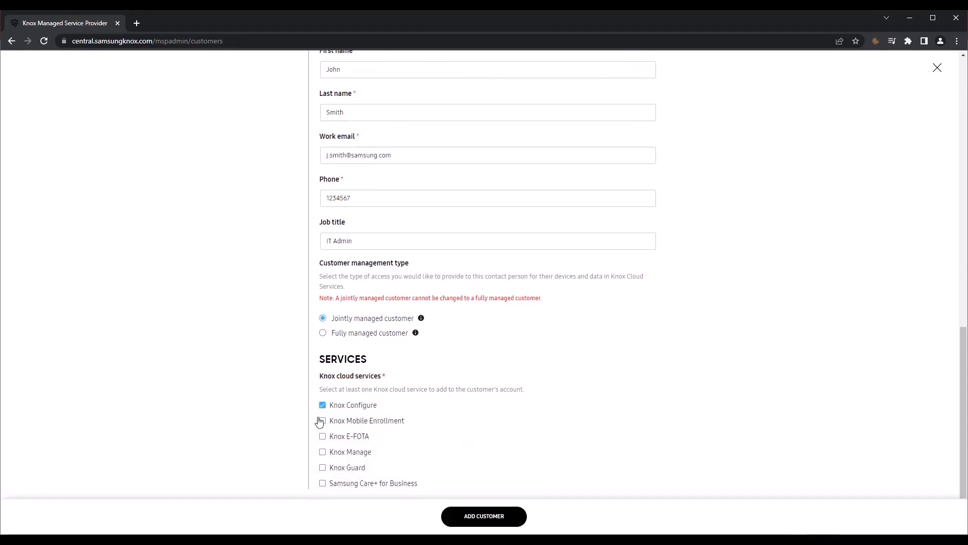
left_click(323, 452)
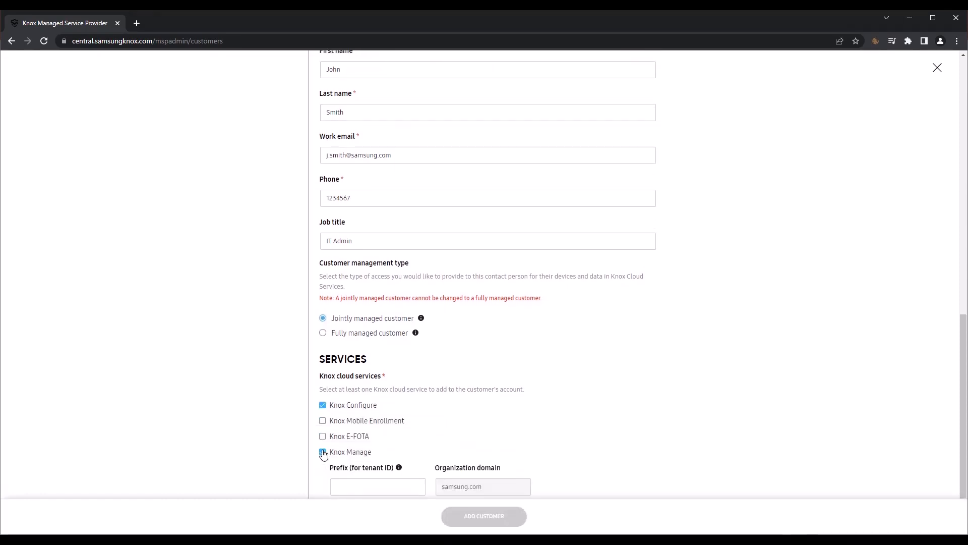
left_click(323, 437)
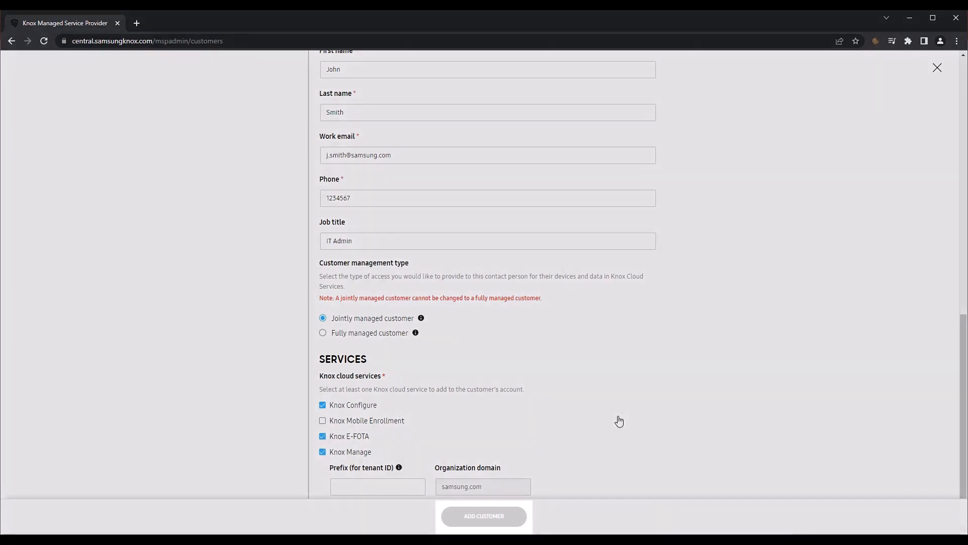
scroll(620, 418, "down", 1)
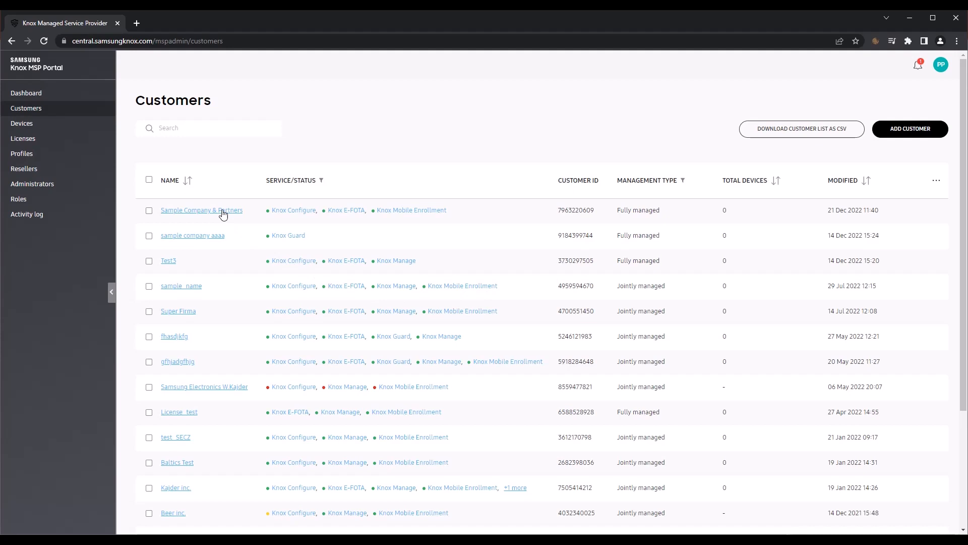
Save Sample Company & Partners as jointly managed, confirm, and reopen its Manage Account page
left_click(223, 214)
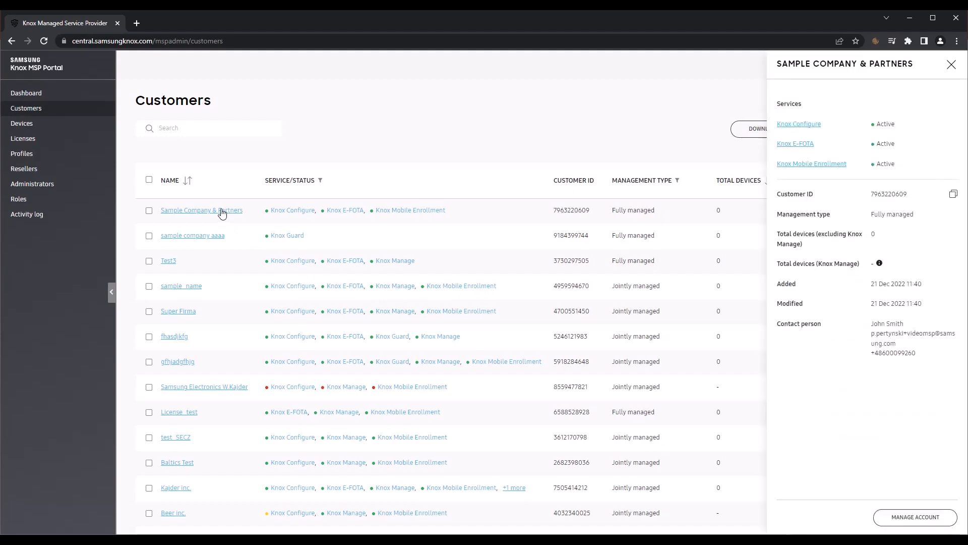
left_click(930, 516)
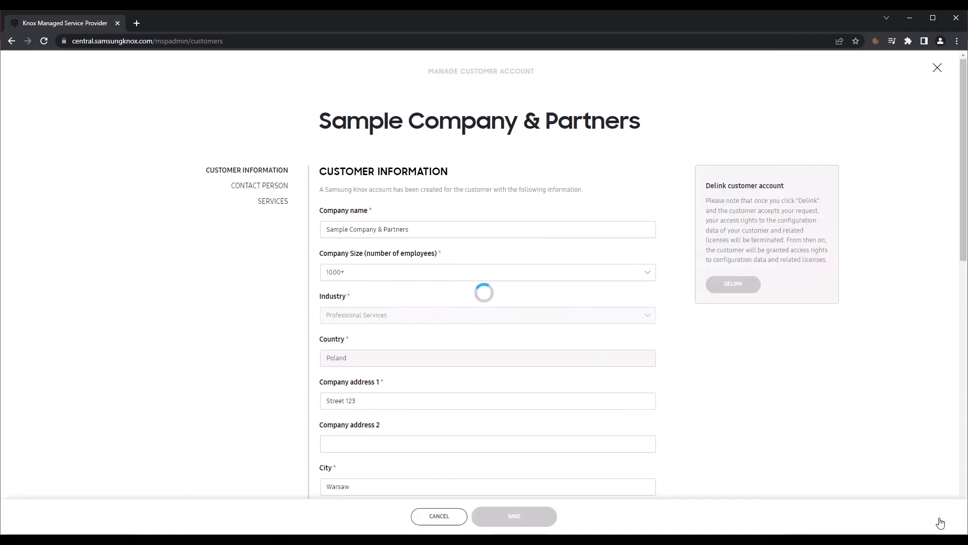
scroll(691, 367, "down", 8)
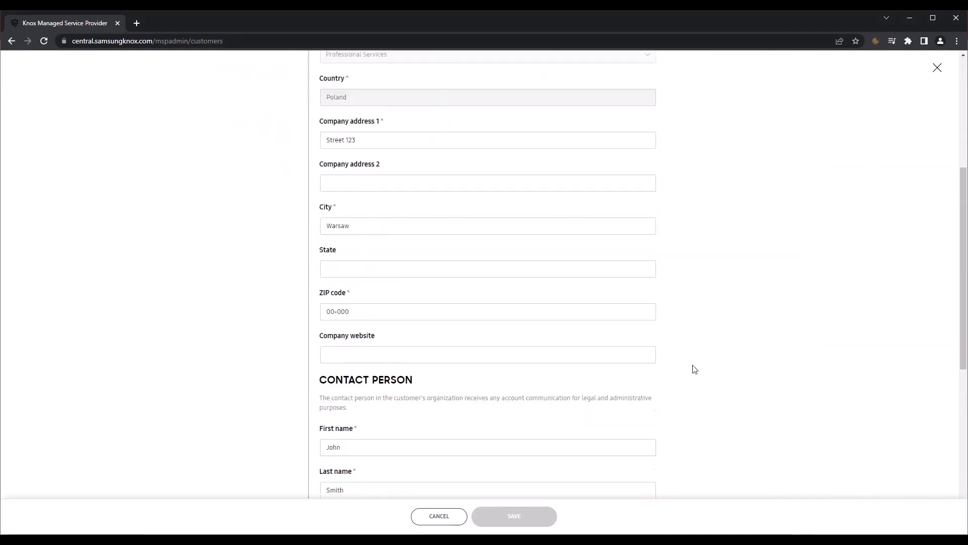
scroll(694, 369, "down", 5)
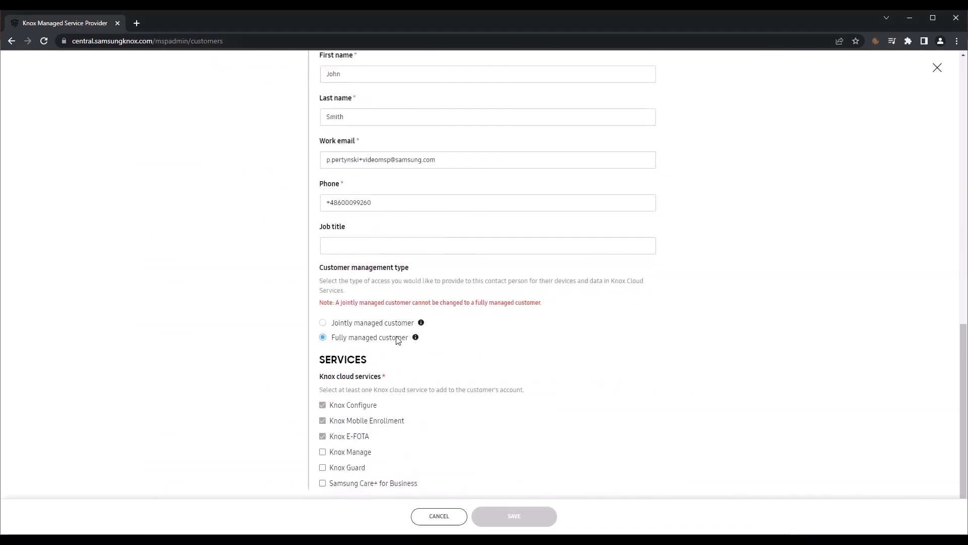
left_click(324, 323)
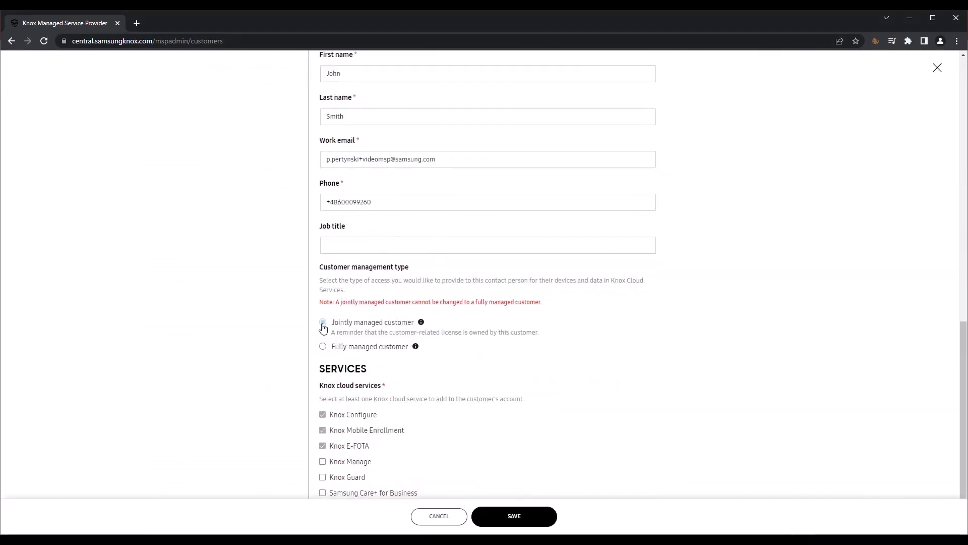
left_click(513, 516)
left_click(563, 361)
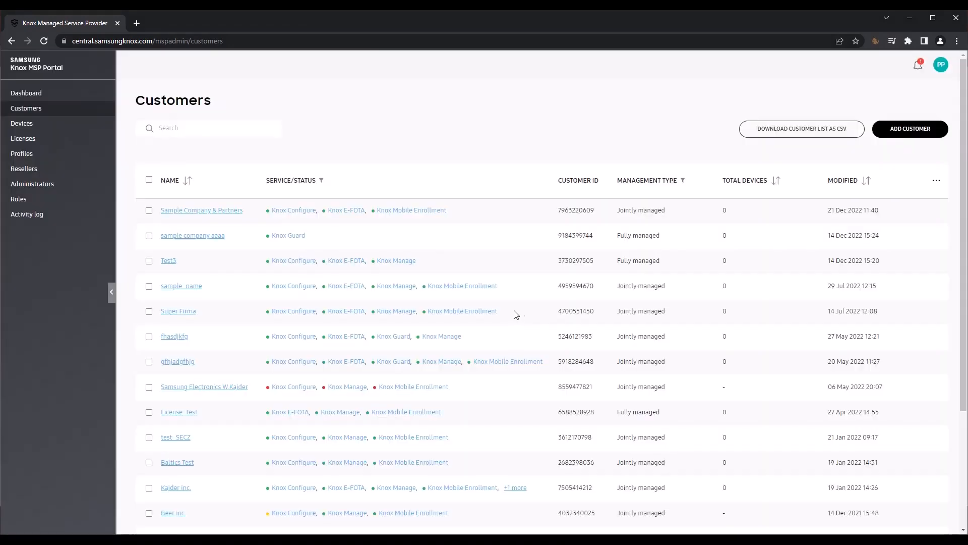
left_click(220, 212)
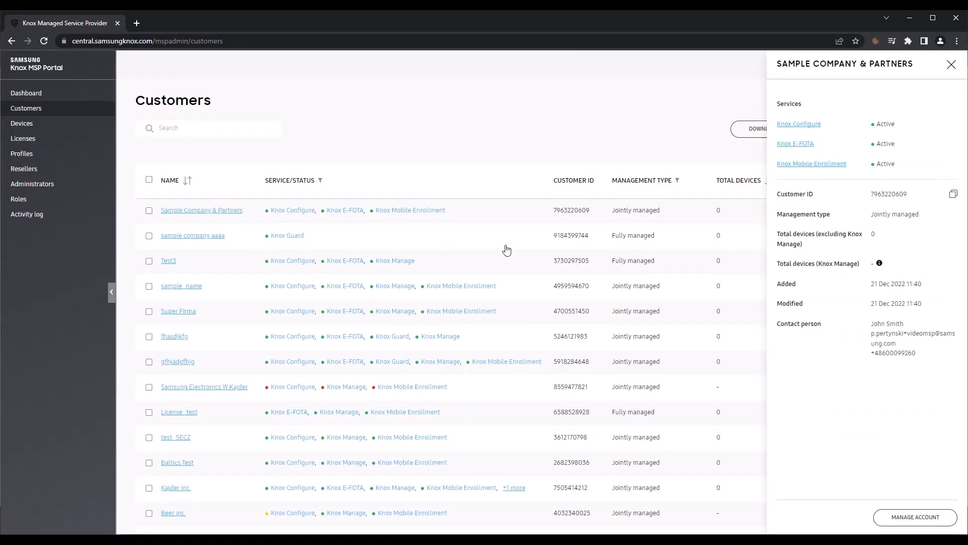
left_click(910, 518)
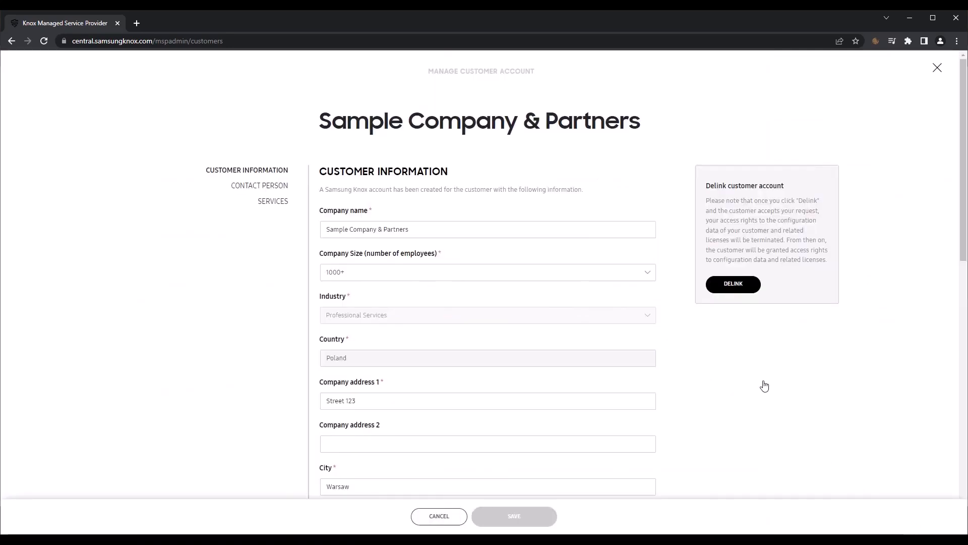
Delink Sample Company & Partners and confirm the delink request
left_click(735, 288)
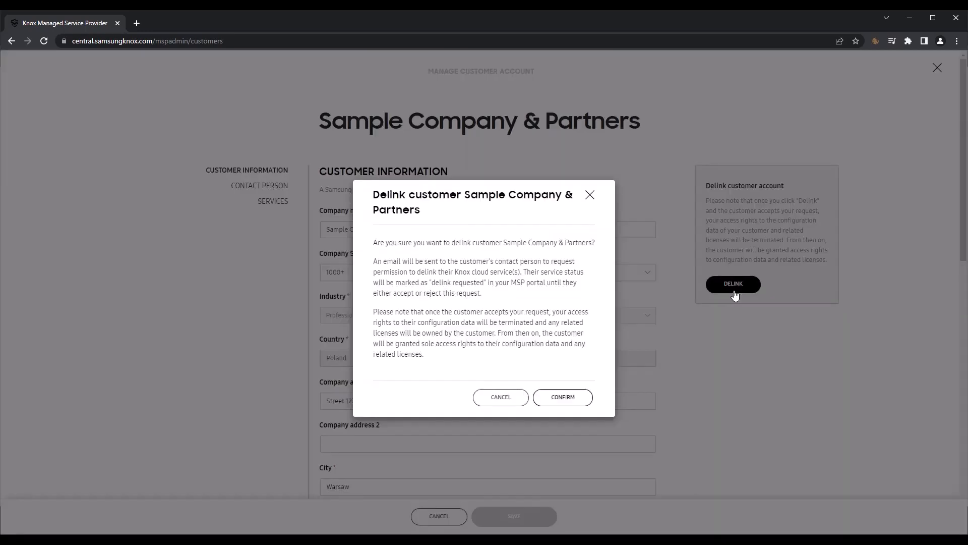
left_click(575, 402)
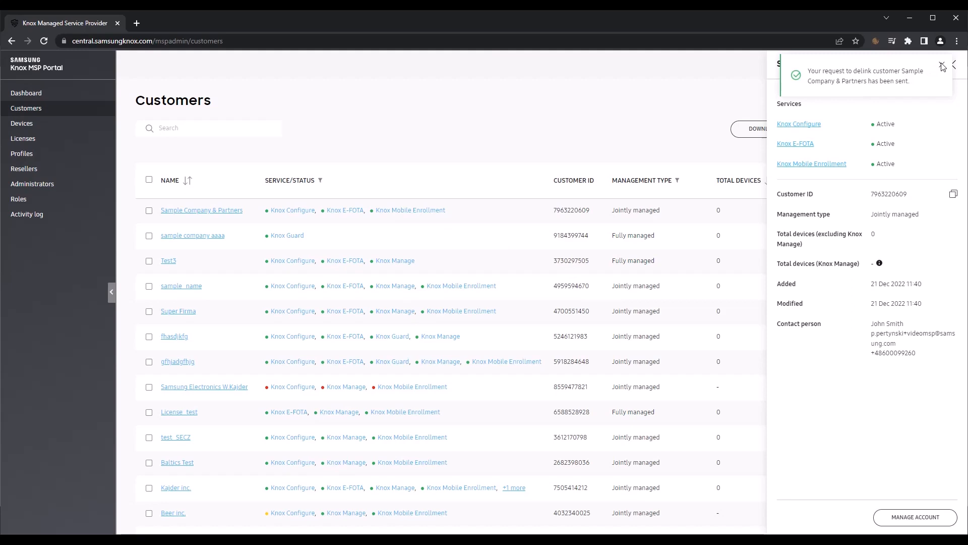
Open the Devices page from the left sidebar
left_click(22, 124)
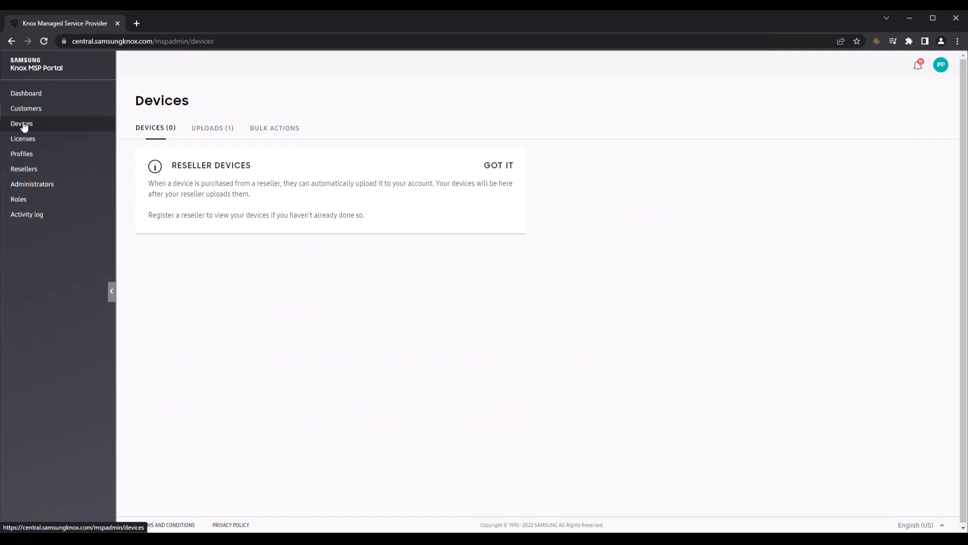
Approve all devices in the Samsung R7D reseller upload
left_click(202, 129)
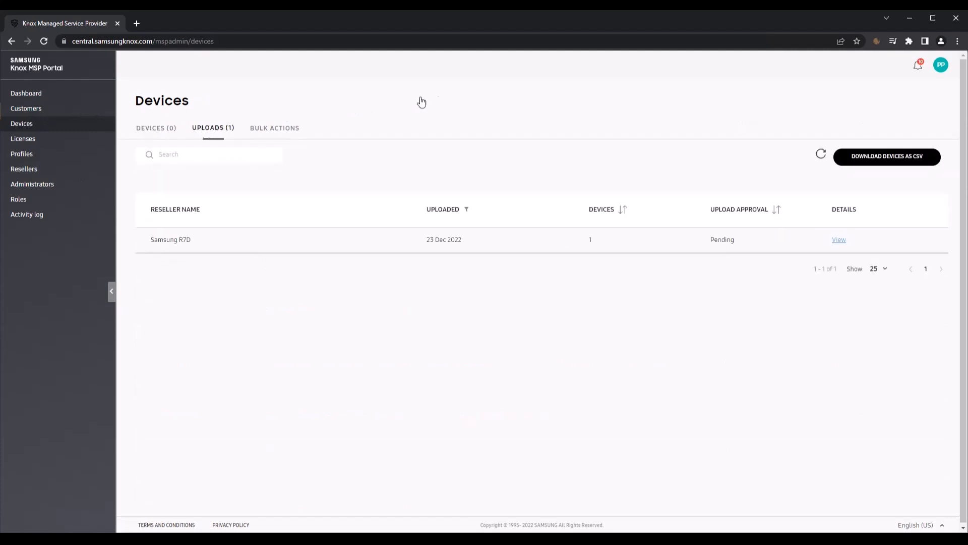
left_click(837, 241)
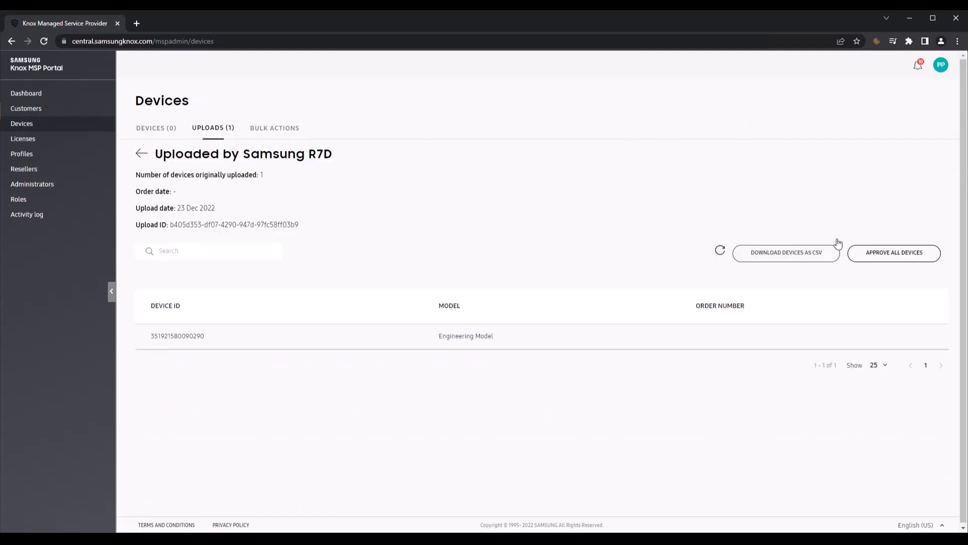
left_click(911, 258)
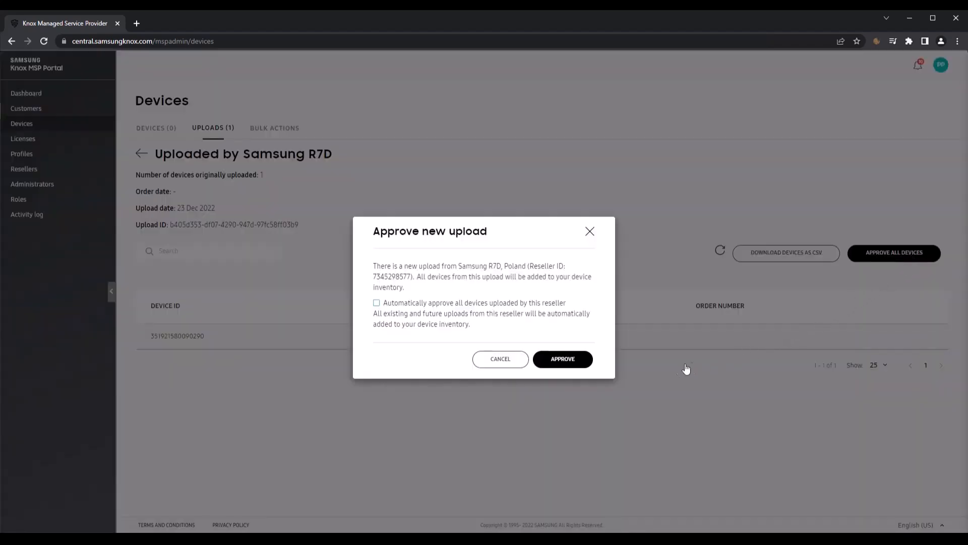
left_click(579, 365)
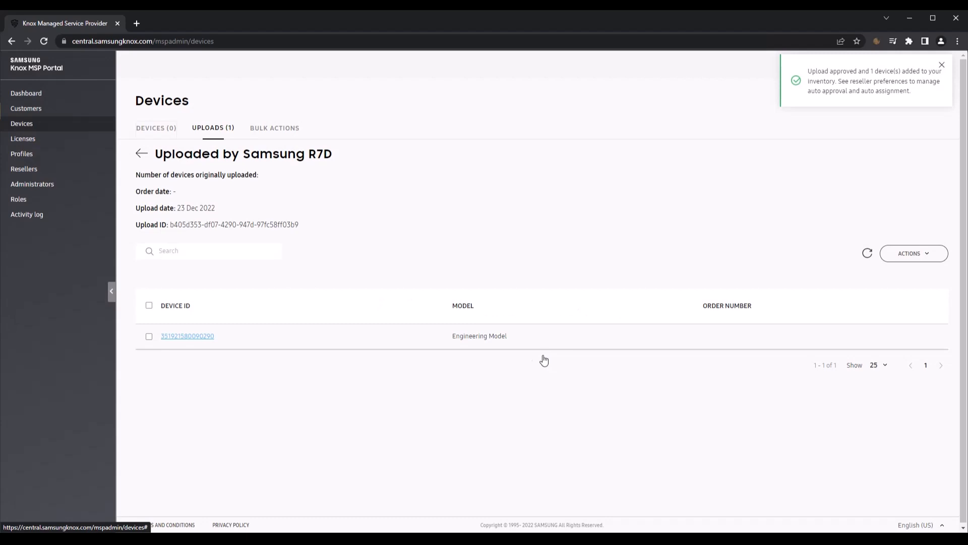
Move the uploaded device to customer KC_Test
left_click(169, 129)
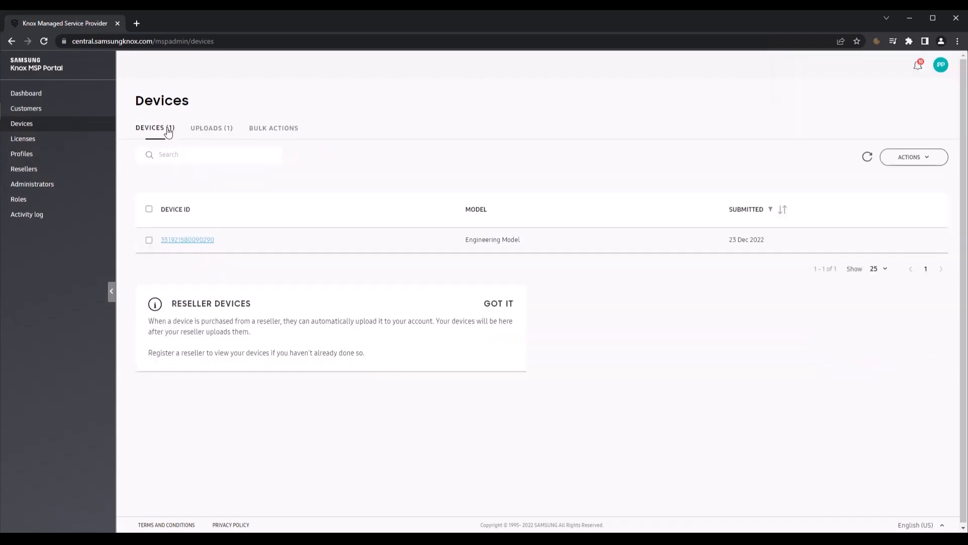
left_click(149, 240)
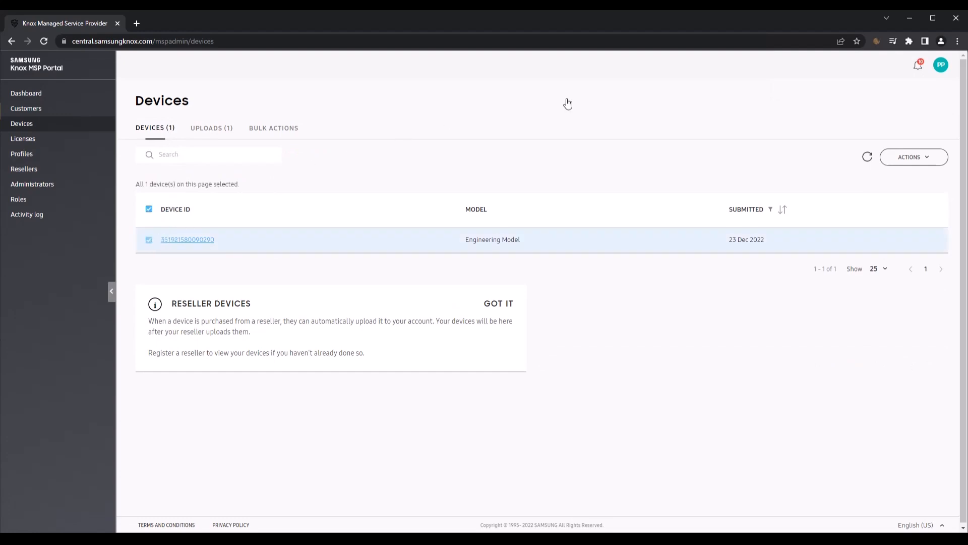
left_click(915, 159)
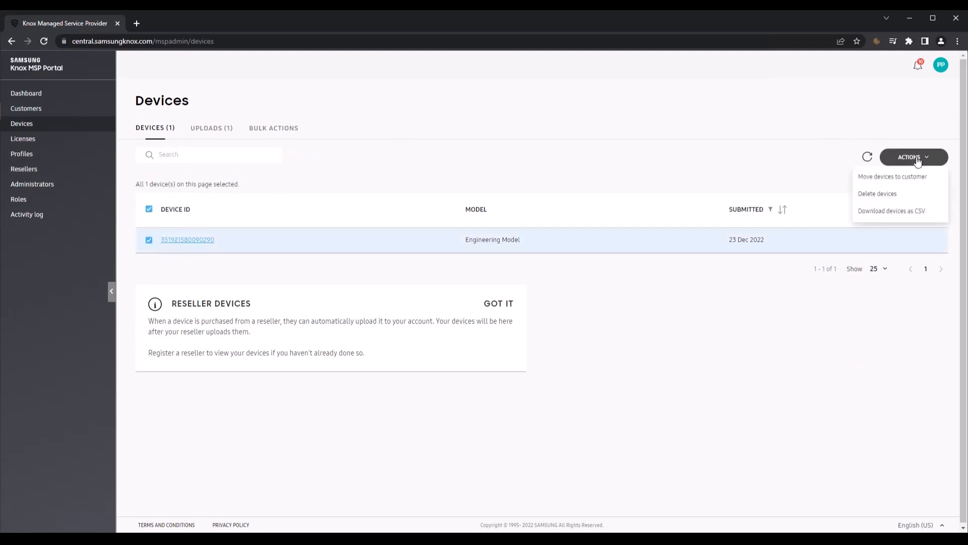
left_click(903, 178)
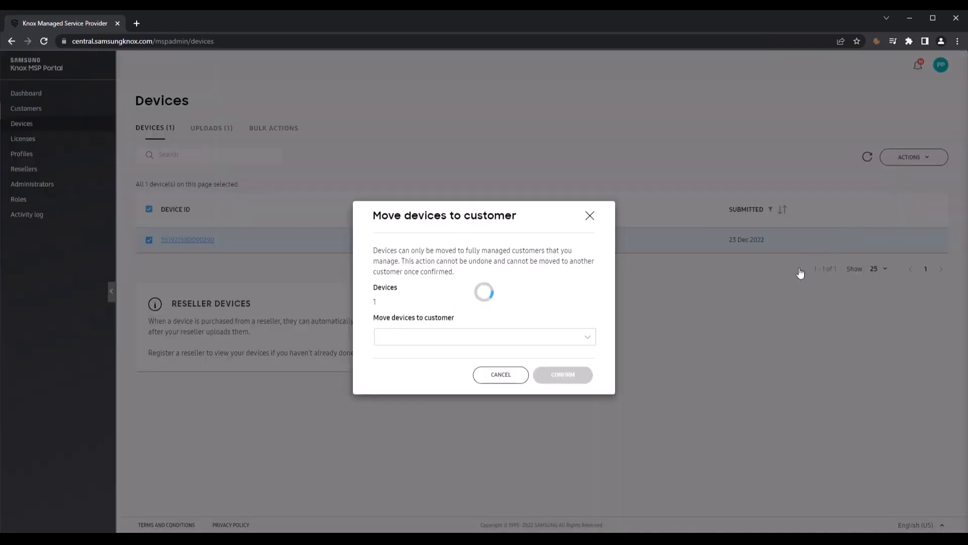
left_click(540, 338)
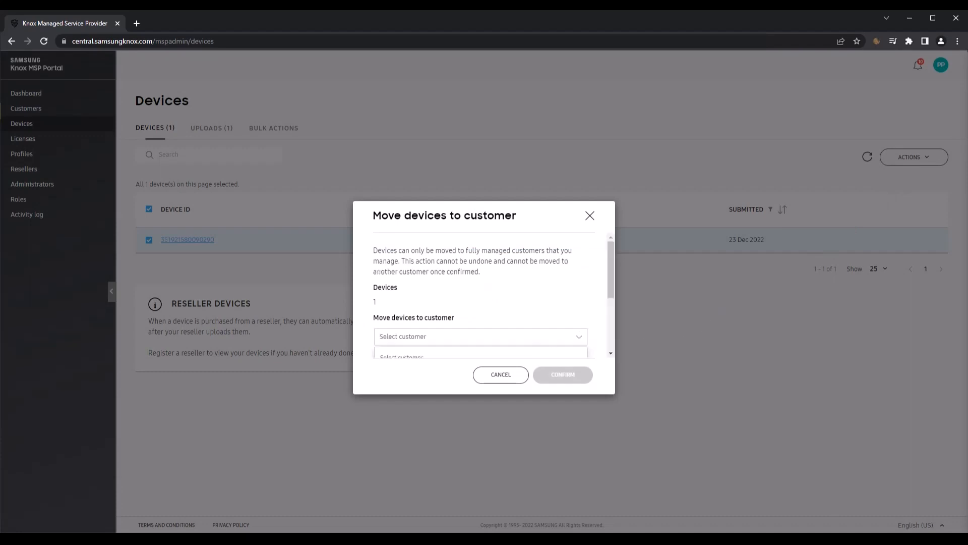
scroll(536, 341, "down", 3)
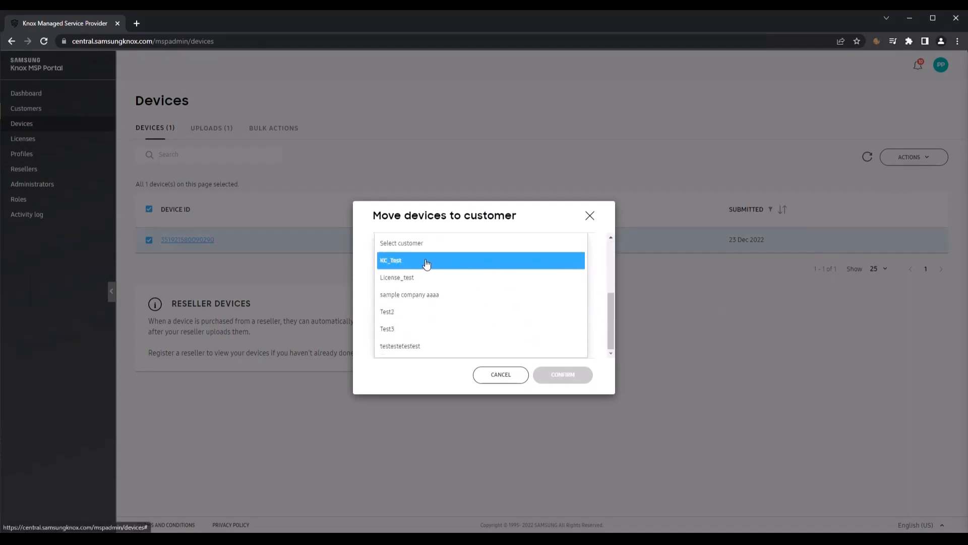
left_click(427, 261)
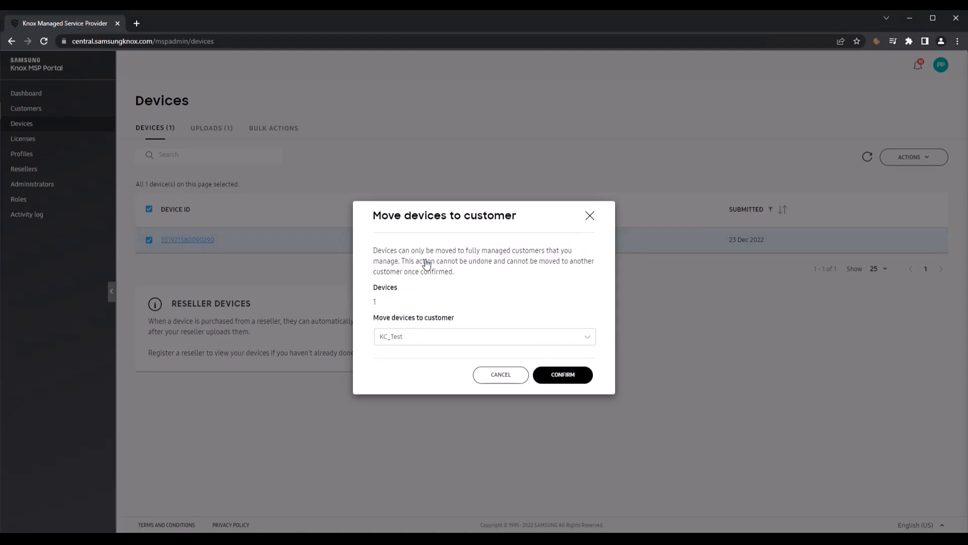
left_click(561, 378)
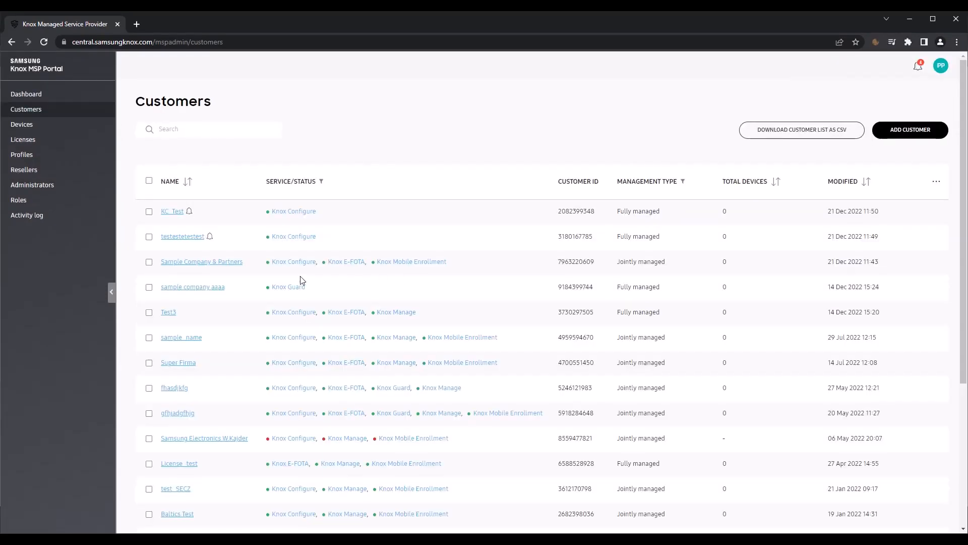
Open the Licenses page from the left sidebar
left_click(22, 139)
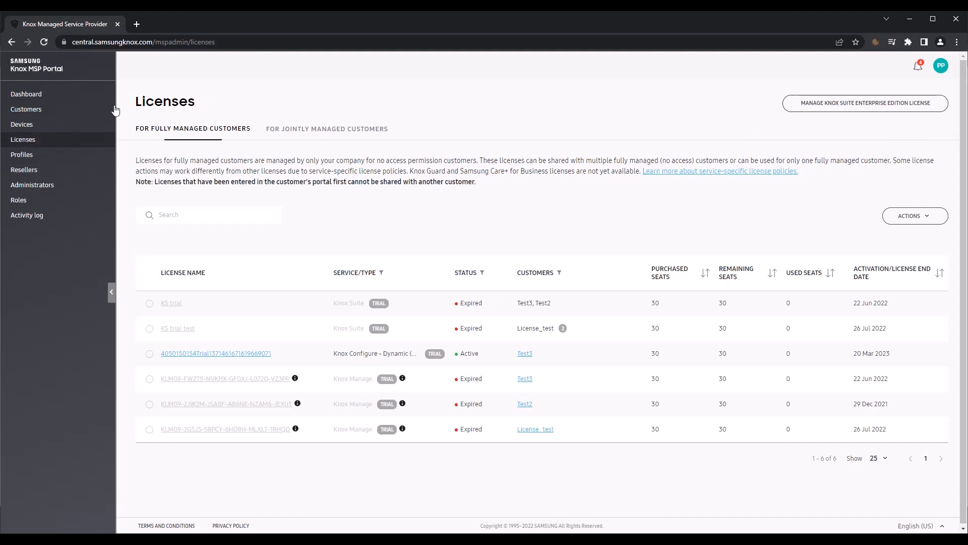
List the licenses for fully managed customers and open the license Actions dropdown
left_click(325, 128)
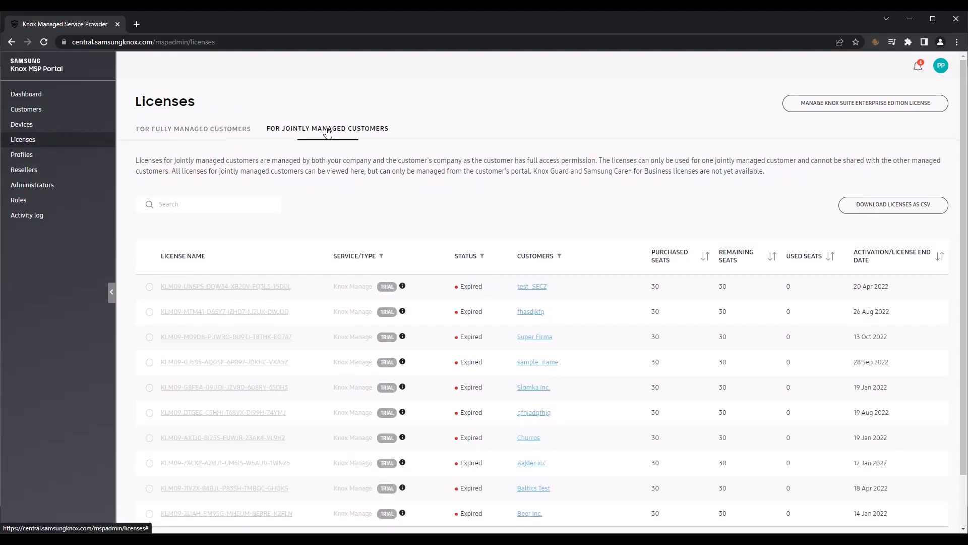
scroll(435, 223, "down", 2)
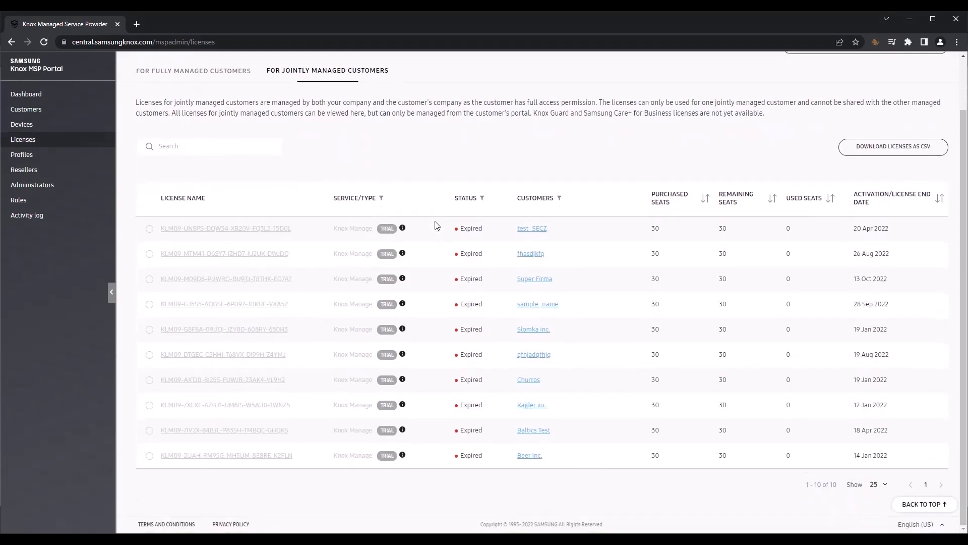
scroll(435, 223, "up", 2)
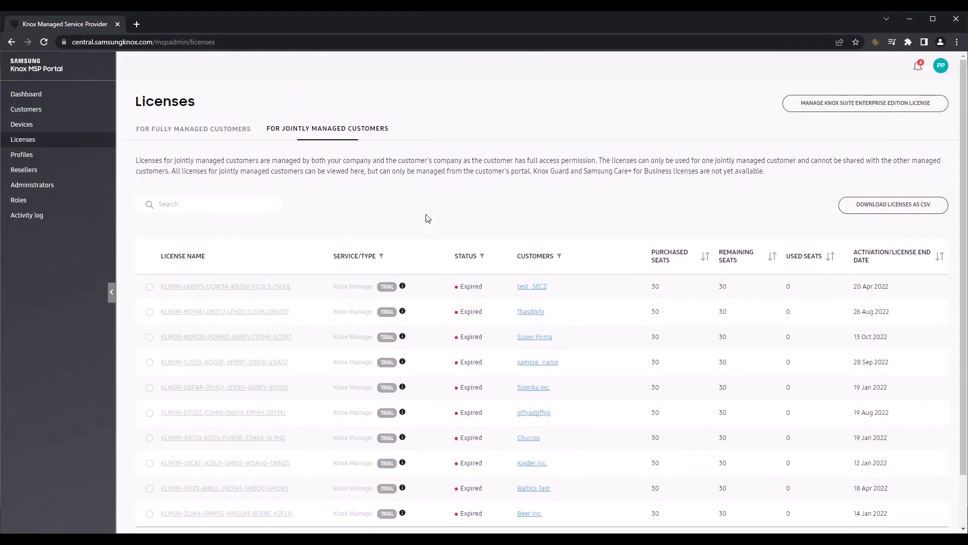
left_click(212, 132)
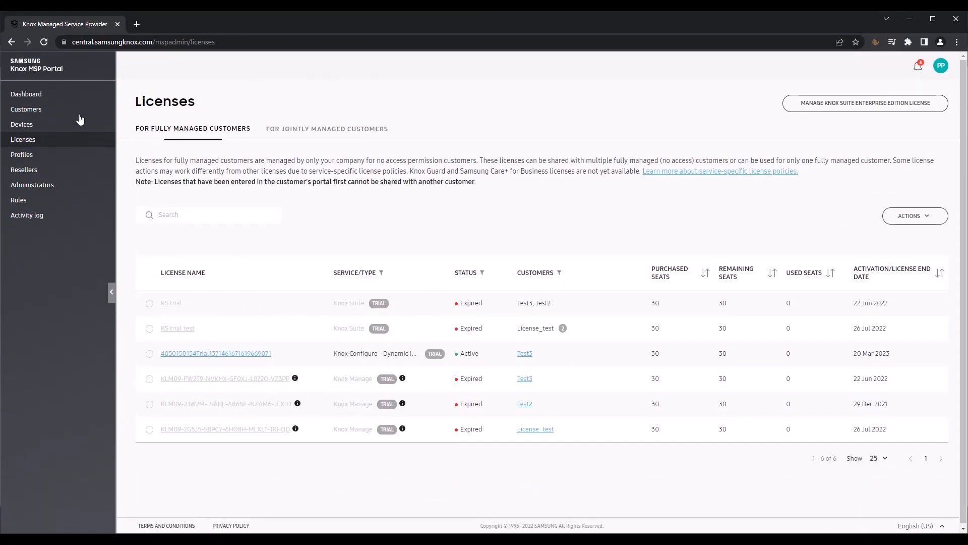
left_click(918, 222)
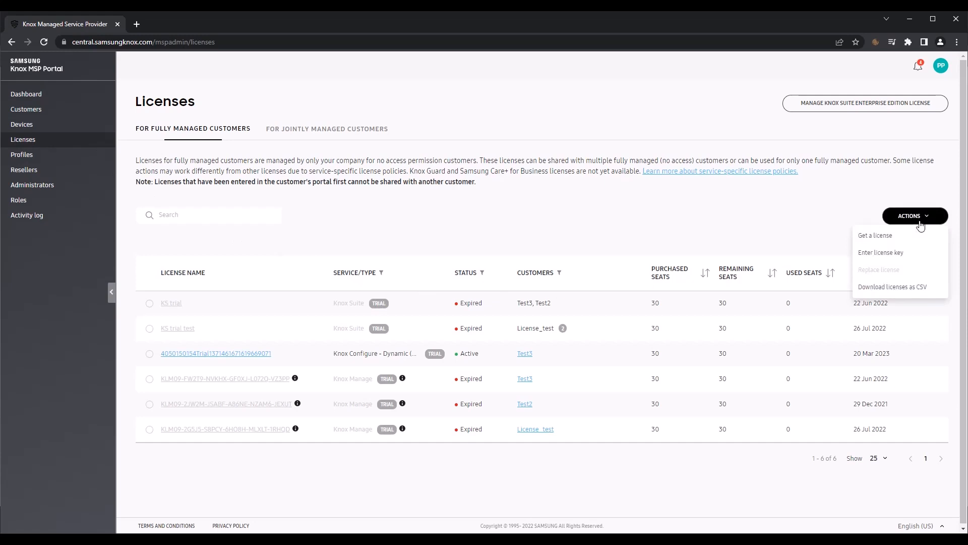
Get a license by generating a Knox Configure Setup (Staggered) free trial
left_click(901, 236)
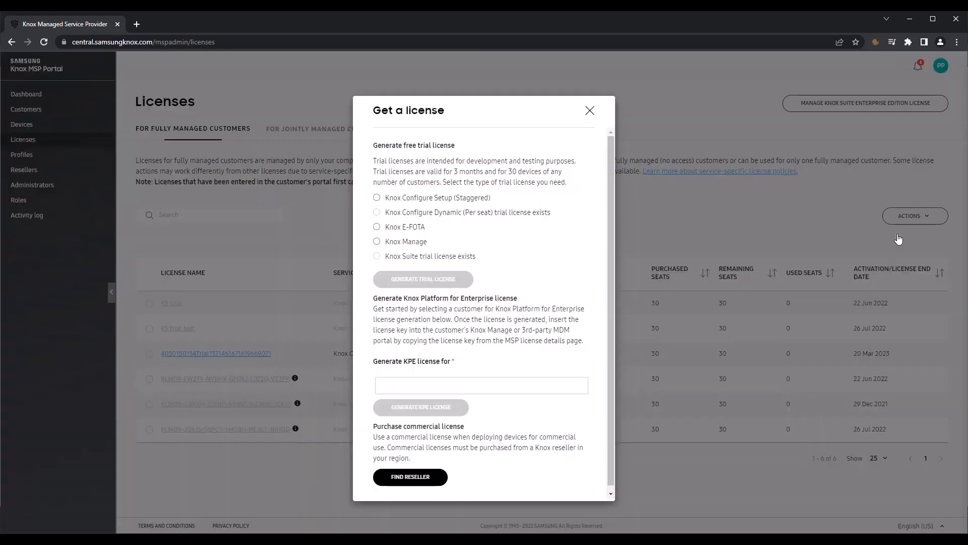
left_click(377, 198)
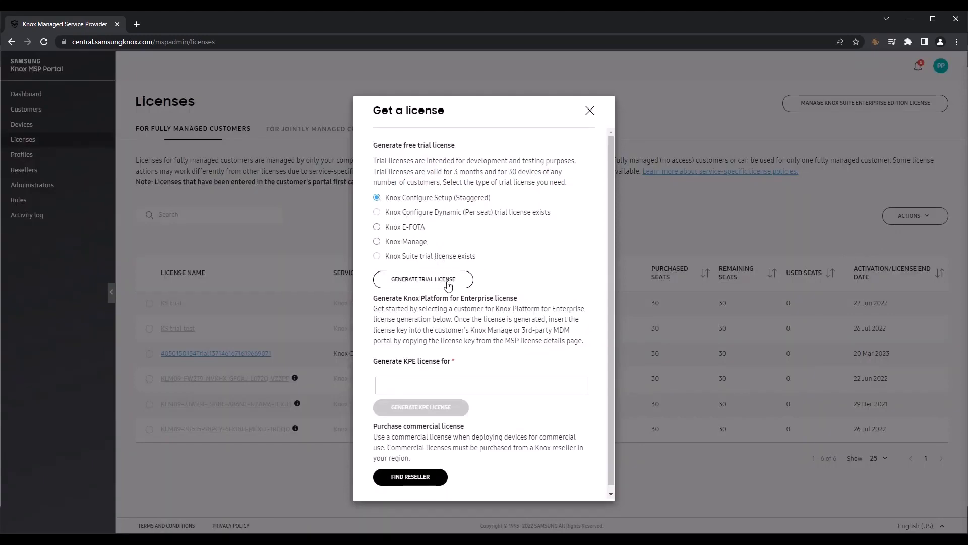
left_click(448, 279)
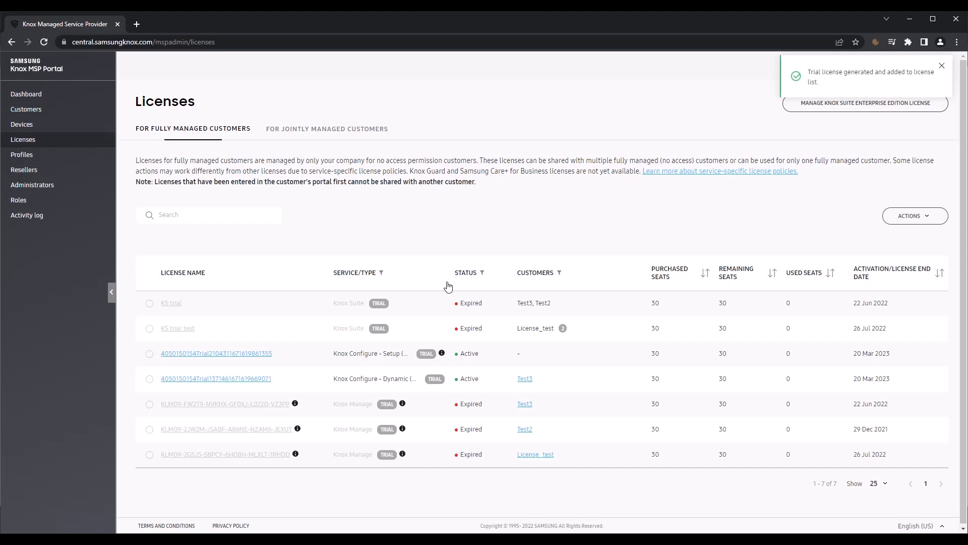
Assign the new Setup trial license to testestetestest and KC_Test, then go to Profiles
left_click(169, 356)
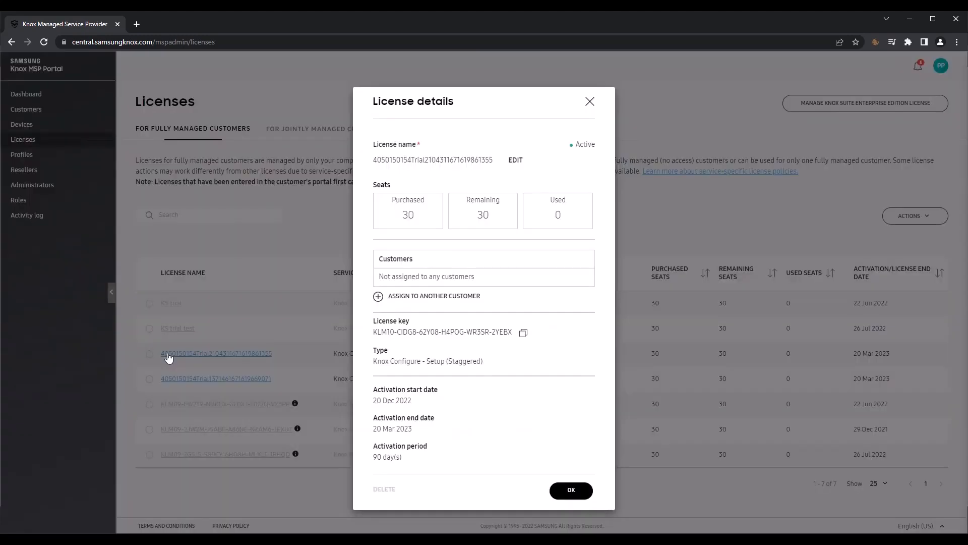
left_click(379, 298)
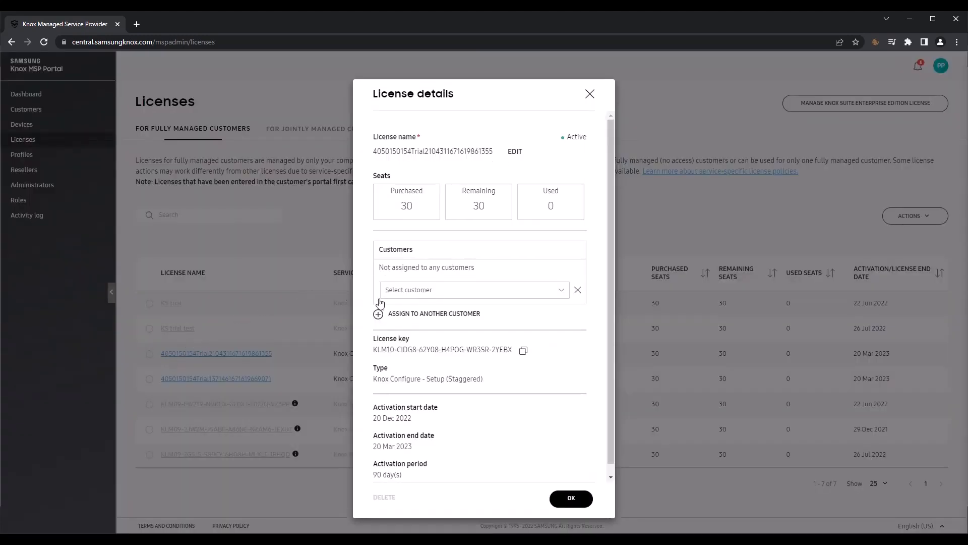
left_click(442, 292)
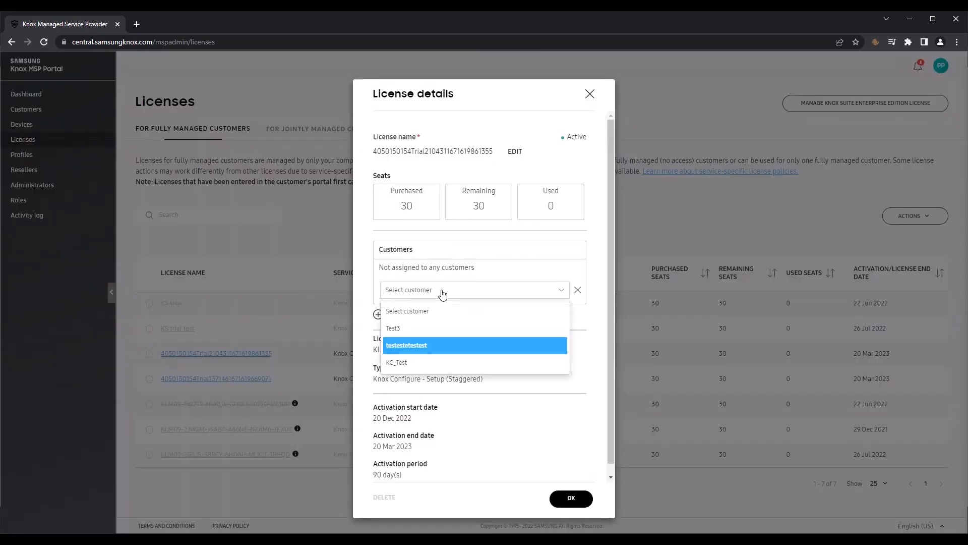
left_click(429, 348)
left_click(381, 296)
left_click(411, 345)
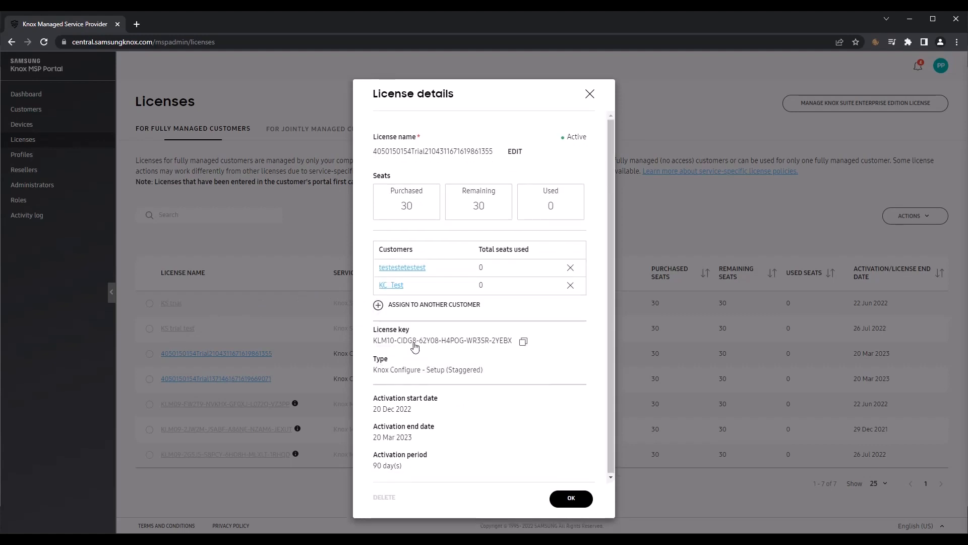
left_click(568, 497)
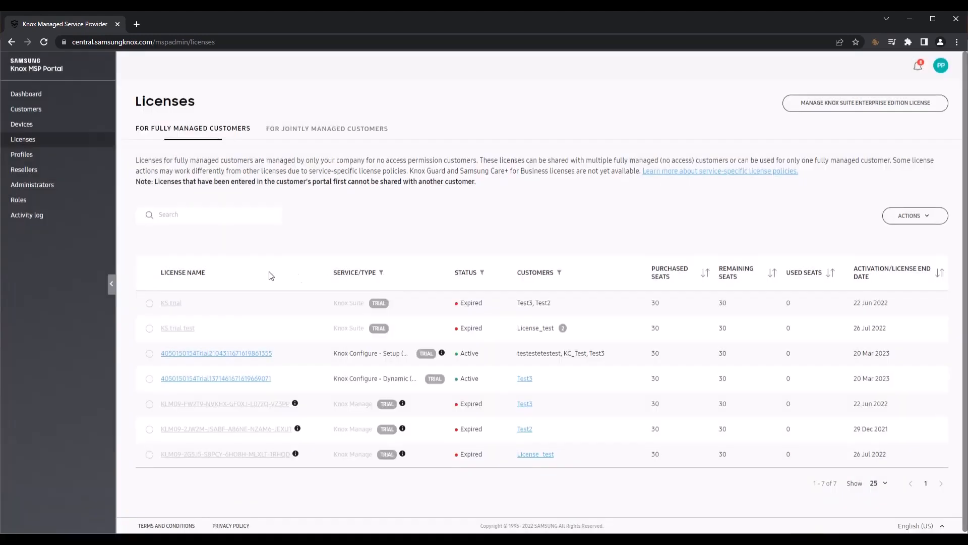
left_click(23, 156)
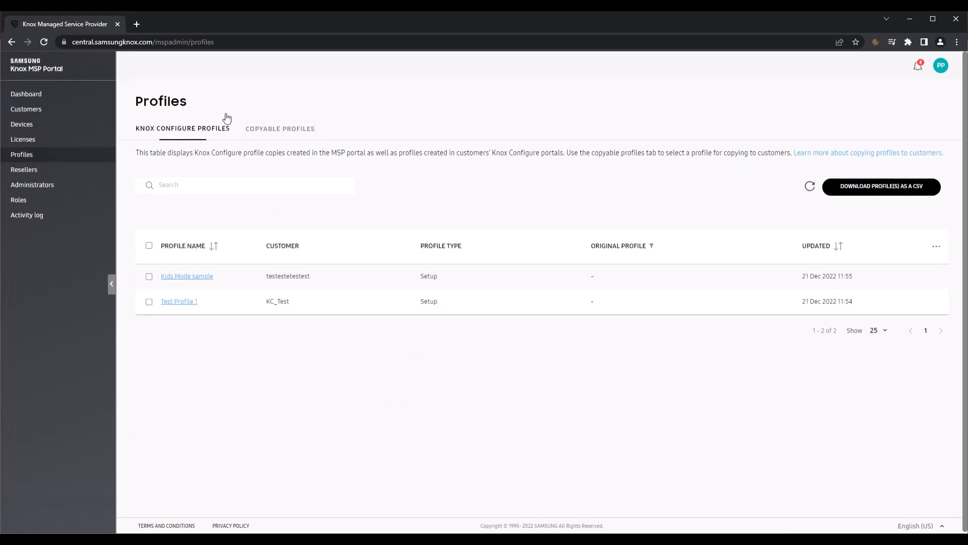
Add both Kids Mode sample and Test Profile 1 to the copyable profiles list
left_click(274, 133)
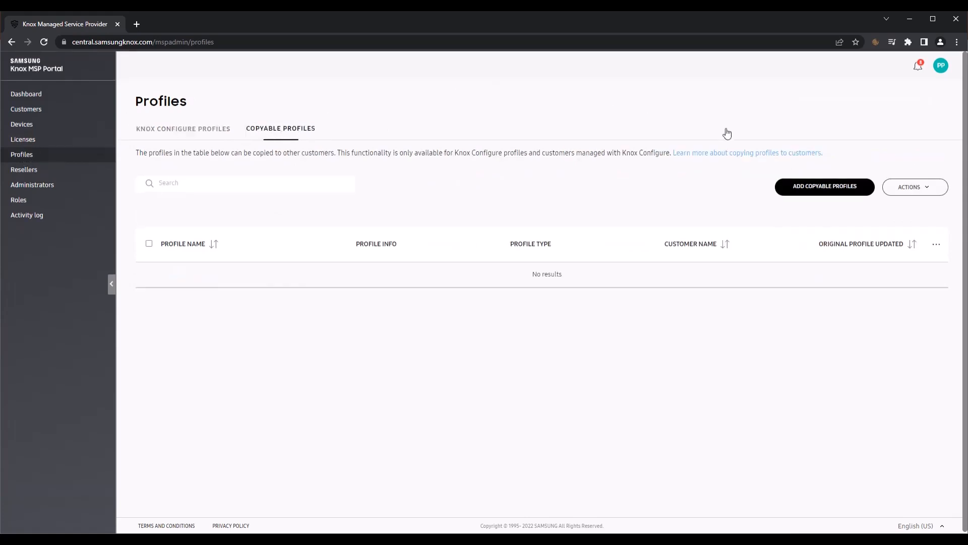
left_click(821, 188)
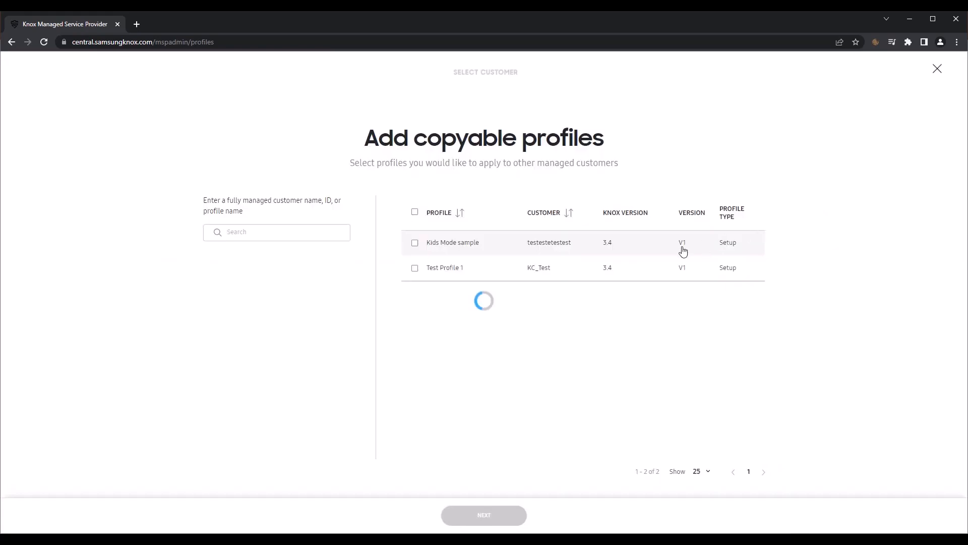
left_click(415, 212)
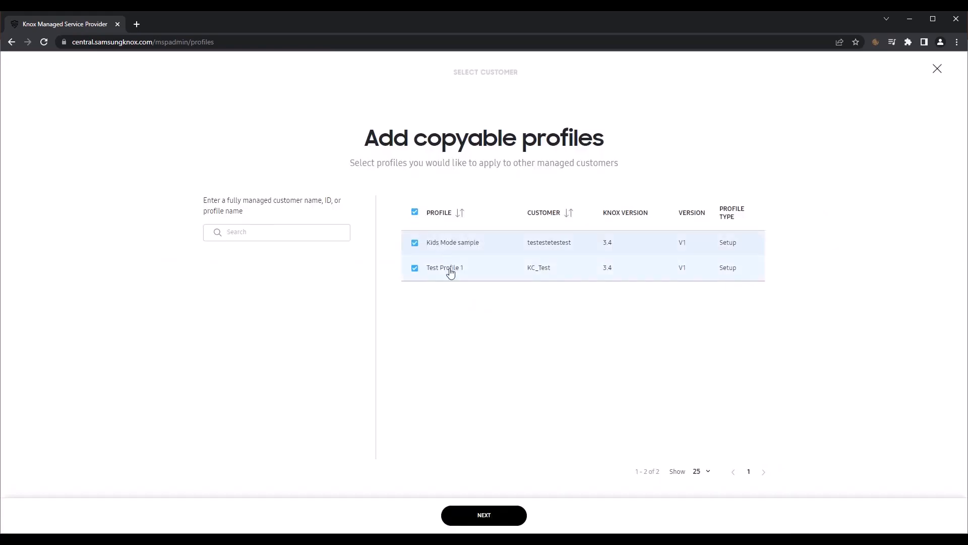
left_click(484, 520)
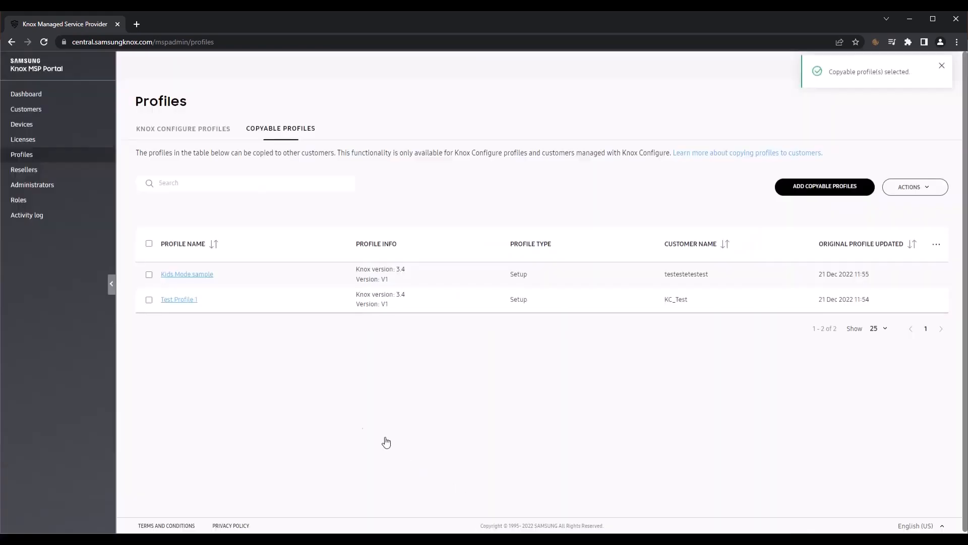
left_click(208, 130)
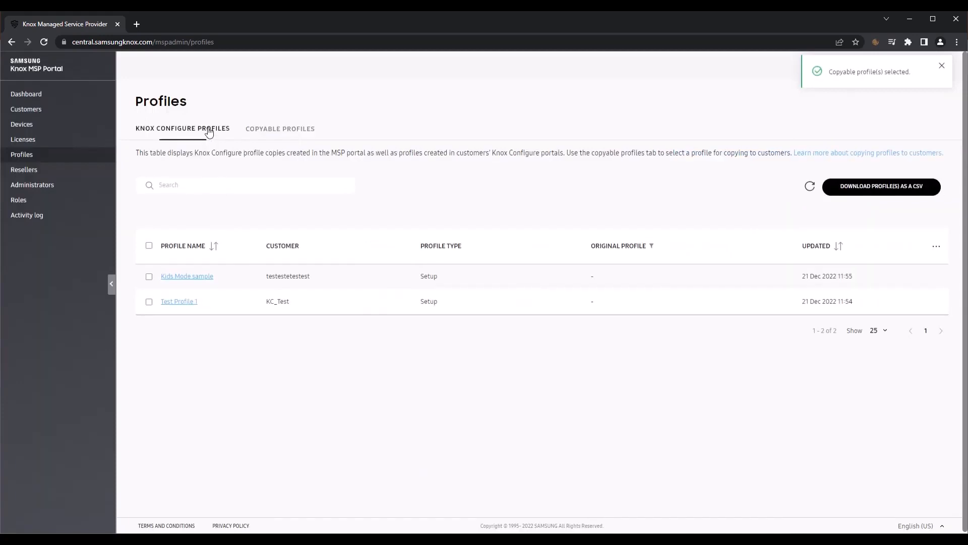
left_click(280, 130)
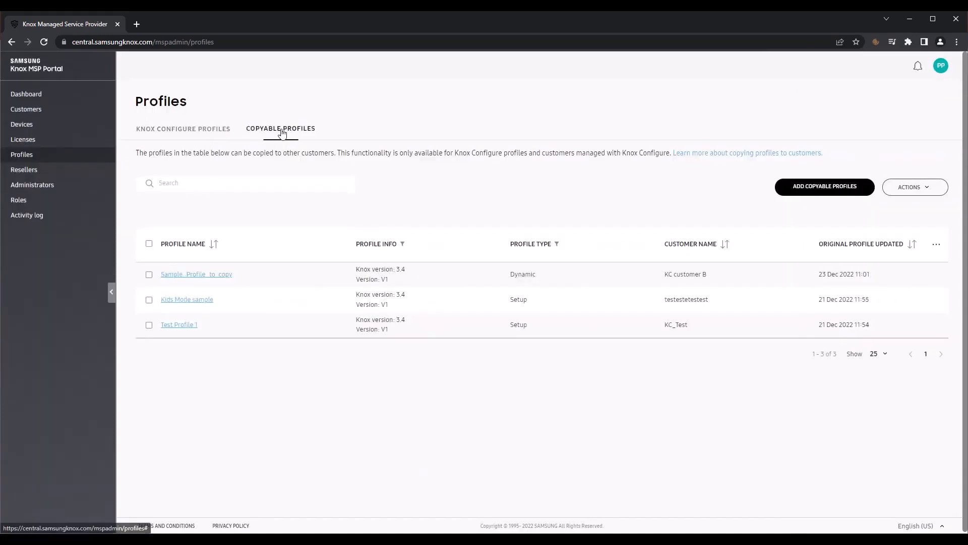
Start copying Sample_Profile_to_copy, choosing customers KC_Test and fhasdjkfg as targets
left_click(149, 275)
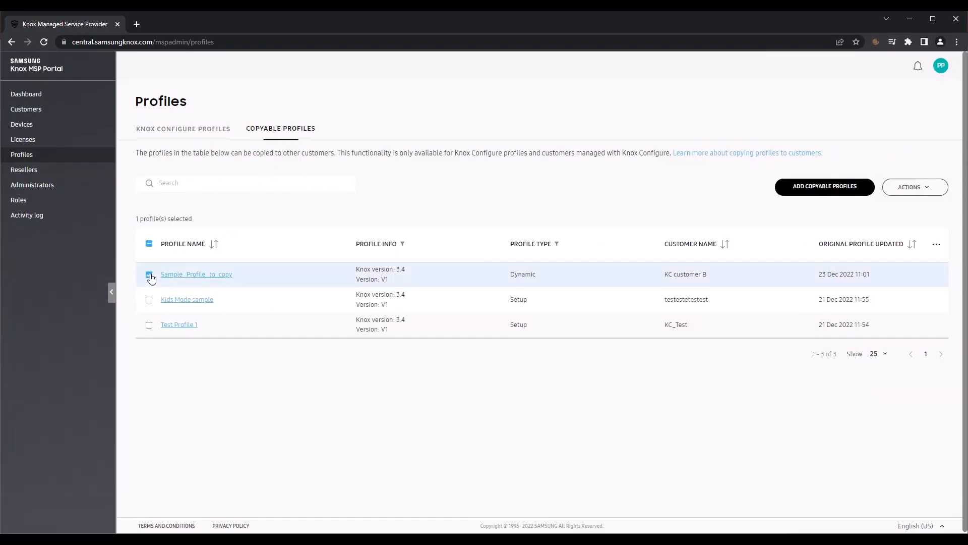
left_click(906, 188)
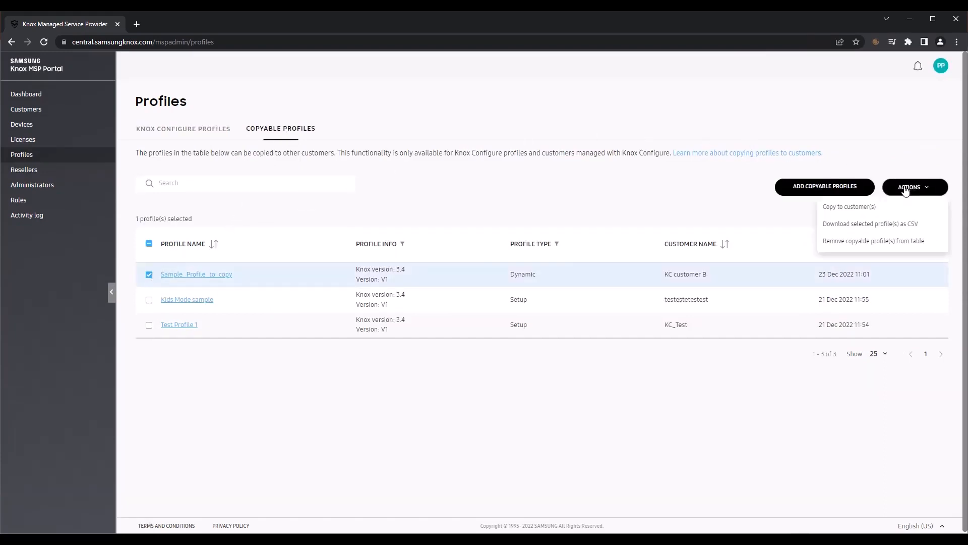
left_click(866, 208)
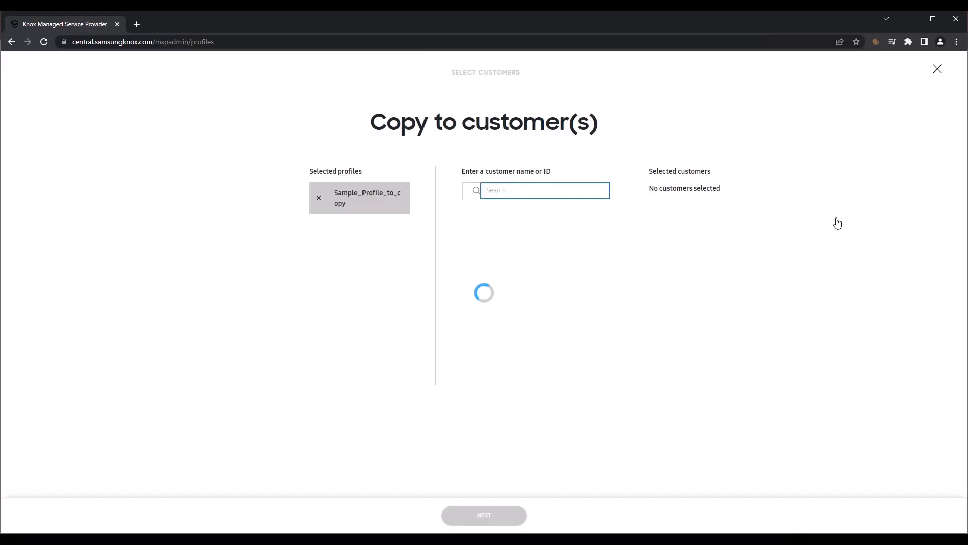
left_click(525, 189)
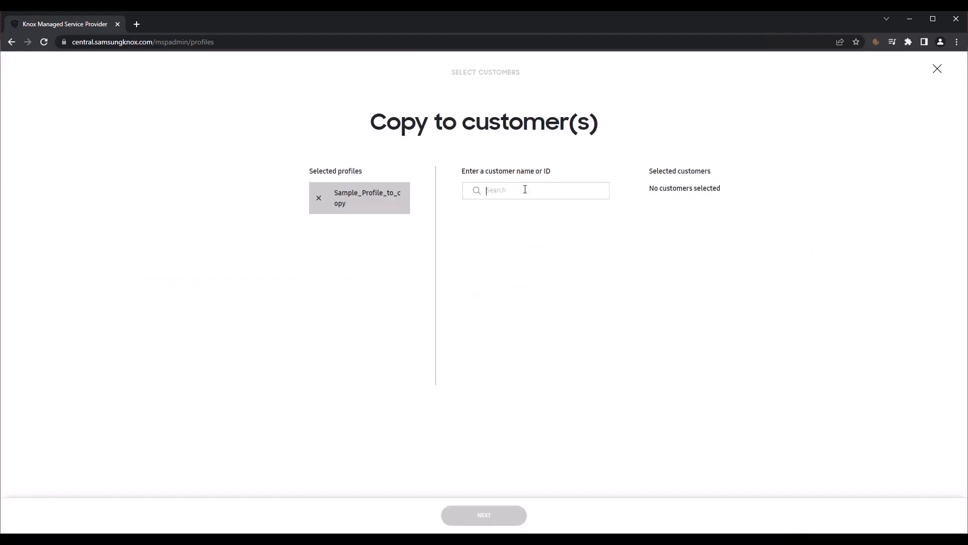
type("K")
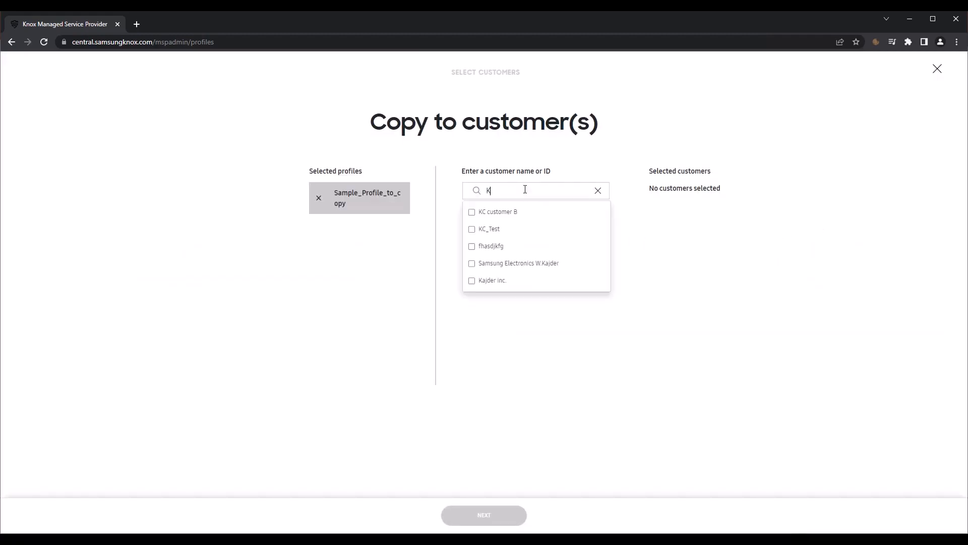
left_click(473, 233)
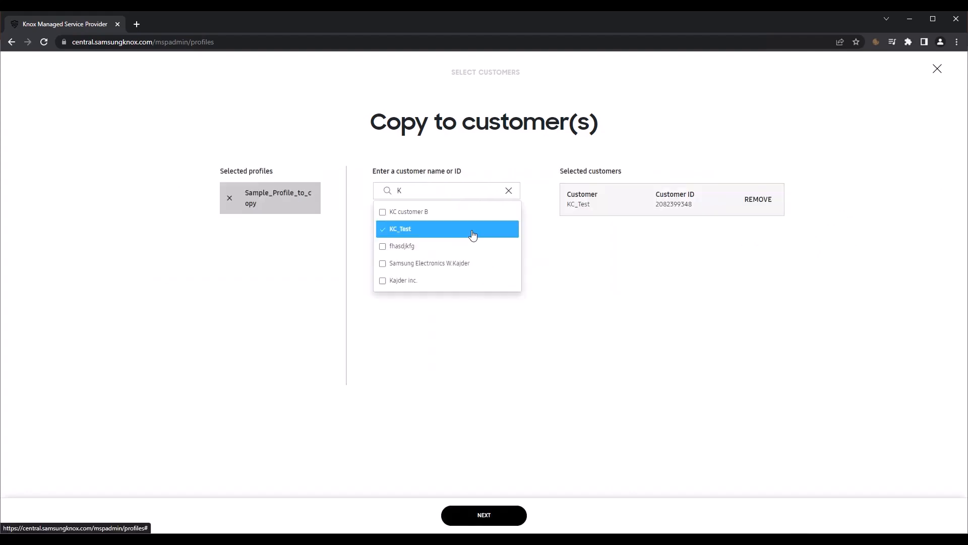
left_click(383, 248)
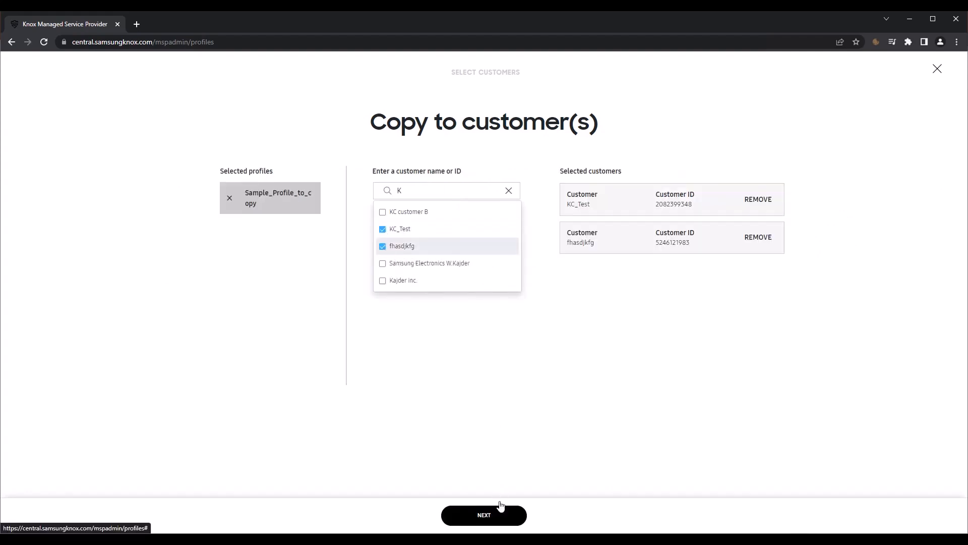
Create and confirm the profile copies, then view the Knox Configure profiles list
left_click(498, 518)
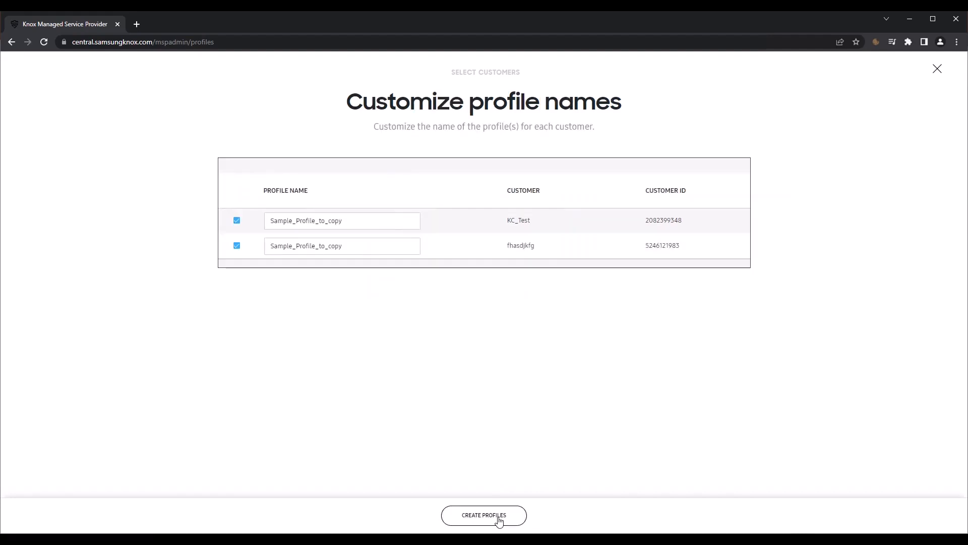
left_click(499, 520)
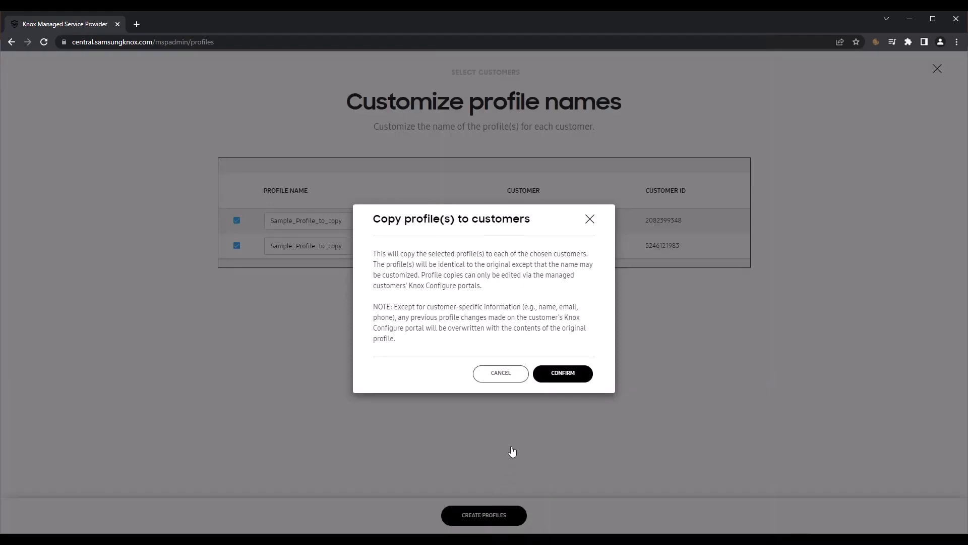
left_click(574, 378)
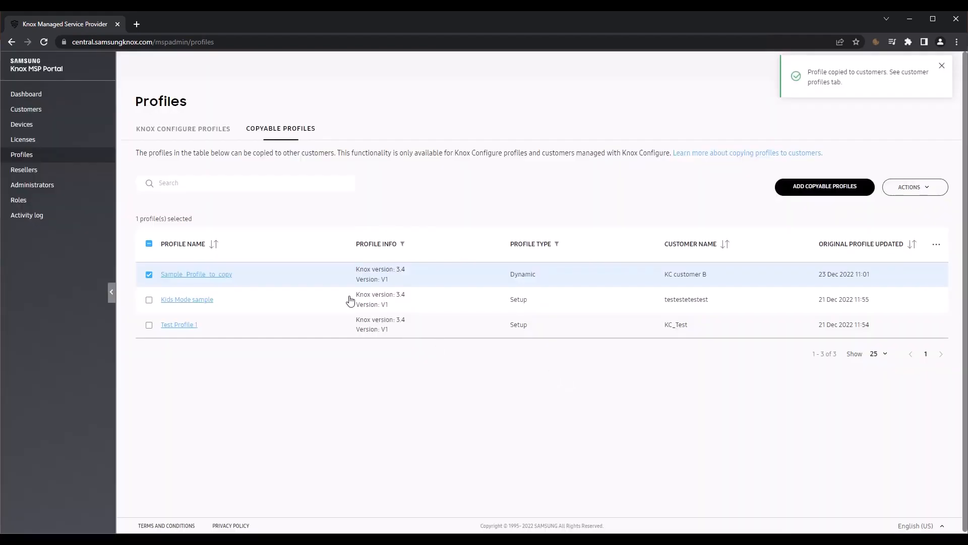
left_click(200, 134)
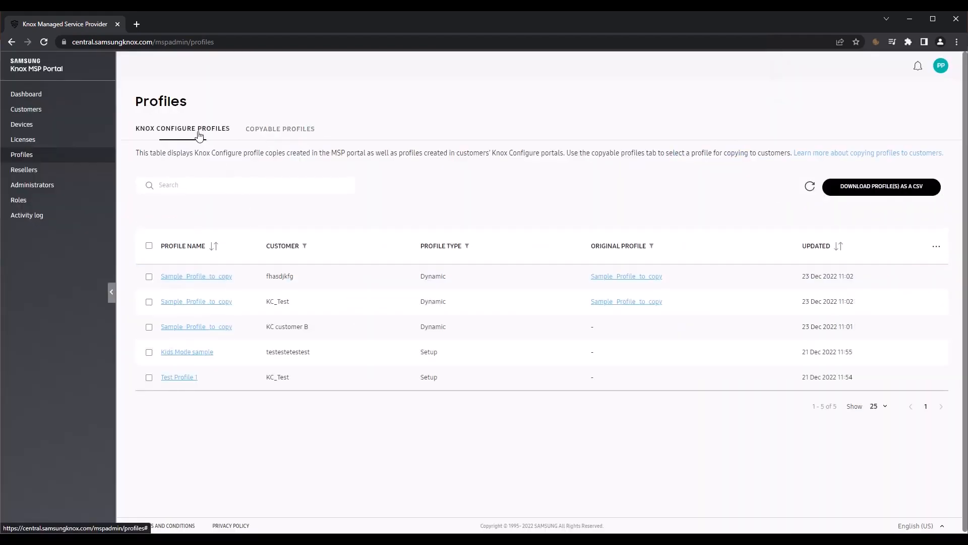